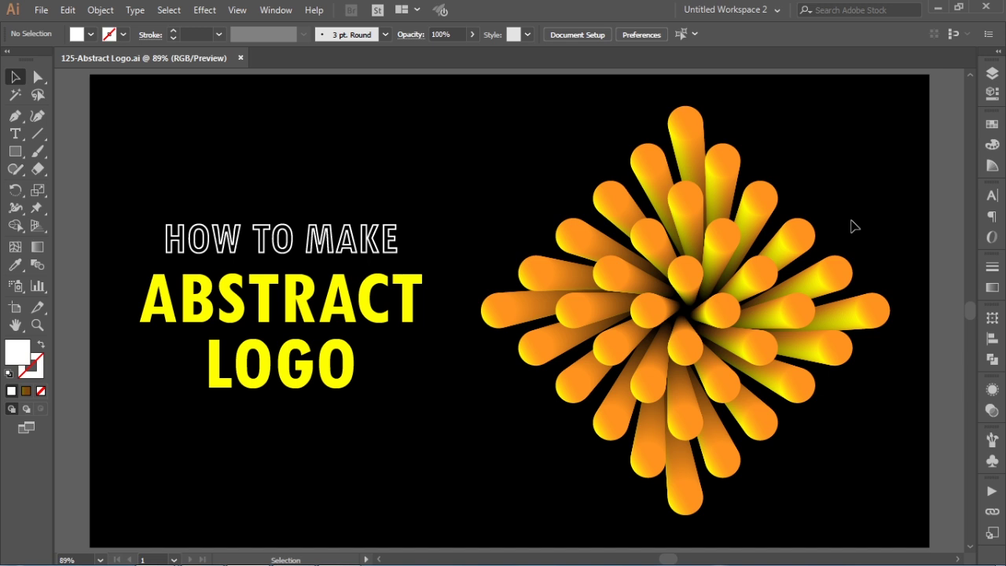
- Hide and lock Layer 1, show Layer 2 and make Layer 2 the active layer
{"action": "left_click", "coordinate": [991, 73]}
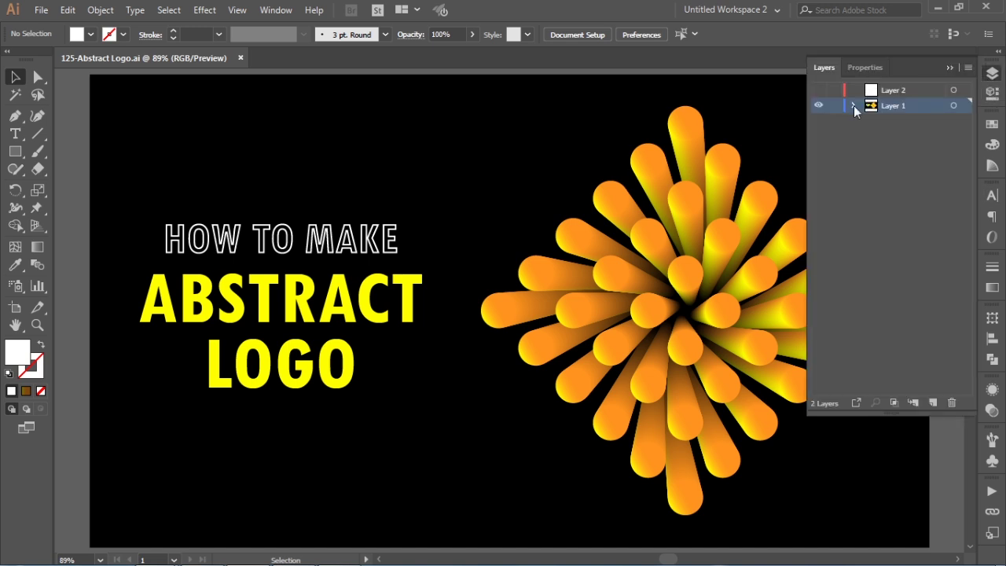
{"action": "left_click", "coordinate": [819, 105]}
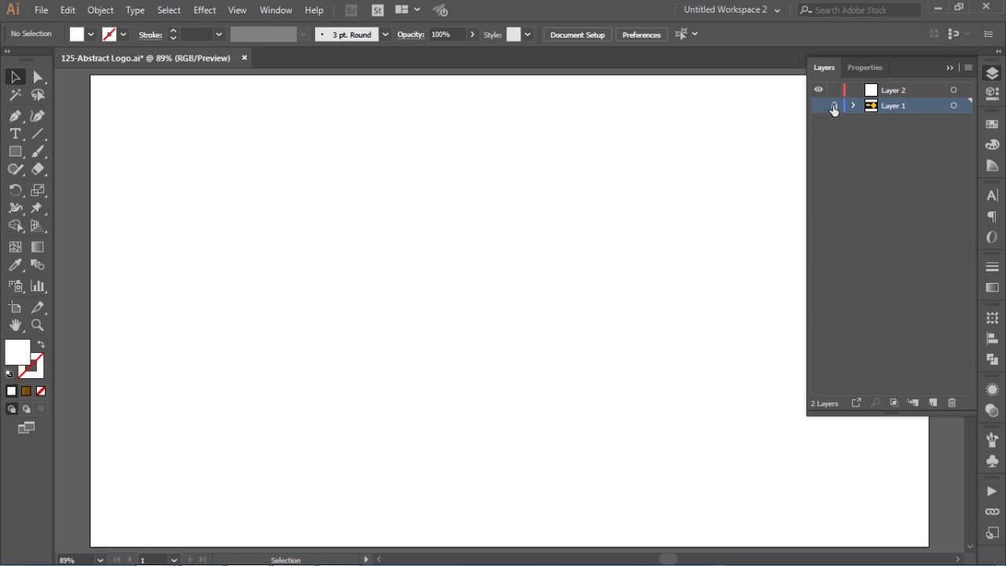
{"action": "left_click", "coordinate": [834, 105]}
{"action": "left_click", "coordinate": [903, 92]}
{"action": "left_click", "coordinate": [993, 75]}
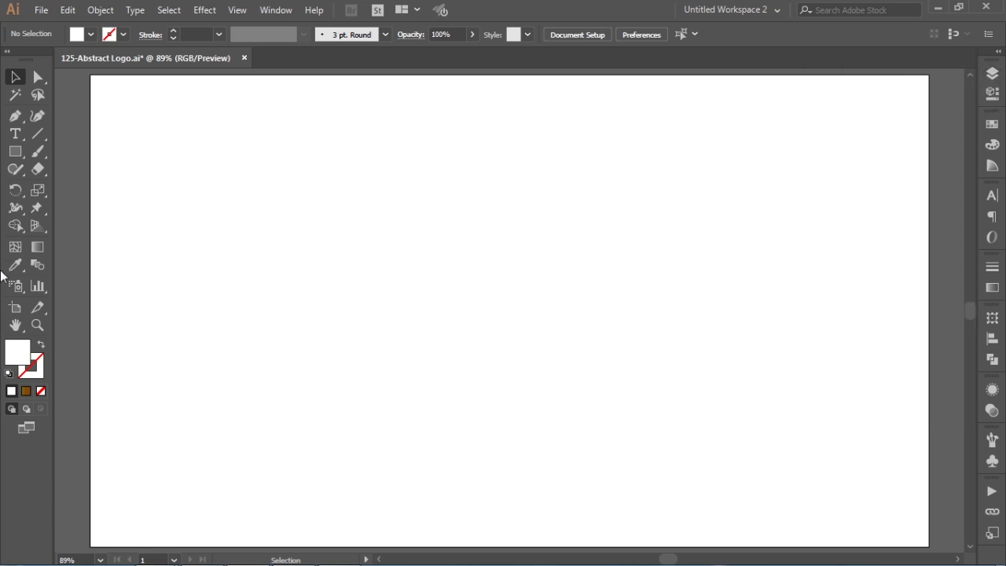
- Draw a small square in the upper-middle part of the artboard with the default white fill and 1 pt black stroke
{"action": "left_click", "coordinate": [14, 151]}
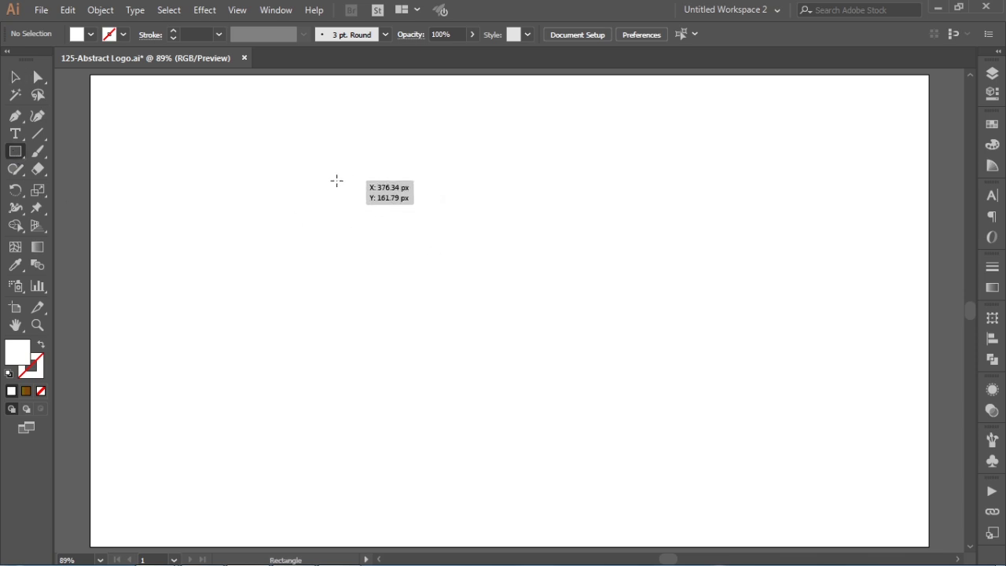
{"action": "left_click_drag", "start_coordinate": [336, 181], "coordinate": [393, 242]}
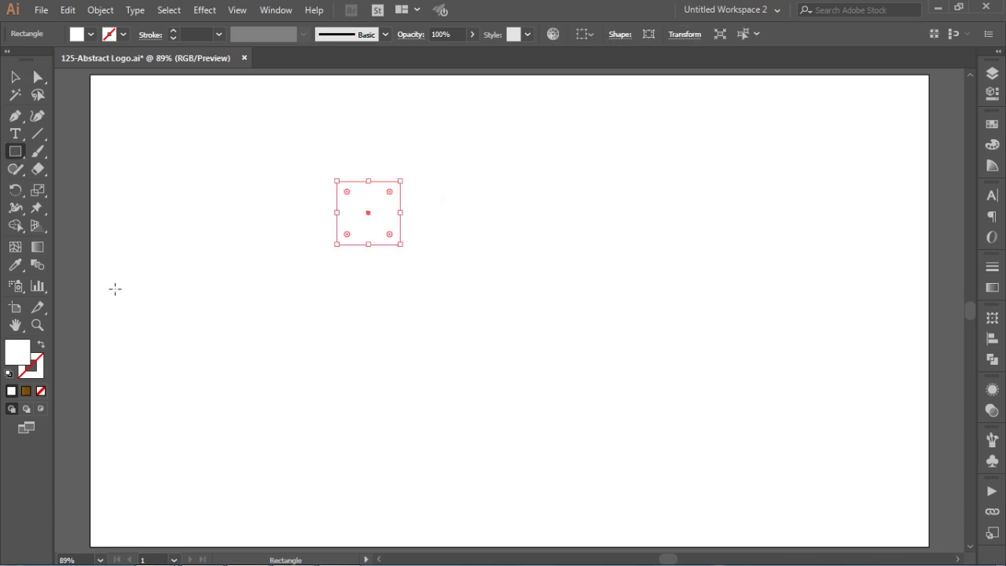
{"action": "left_click", "coordinate": [9, 374]}
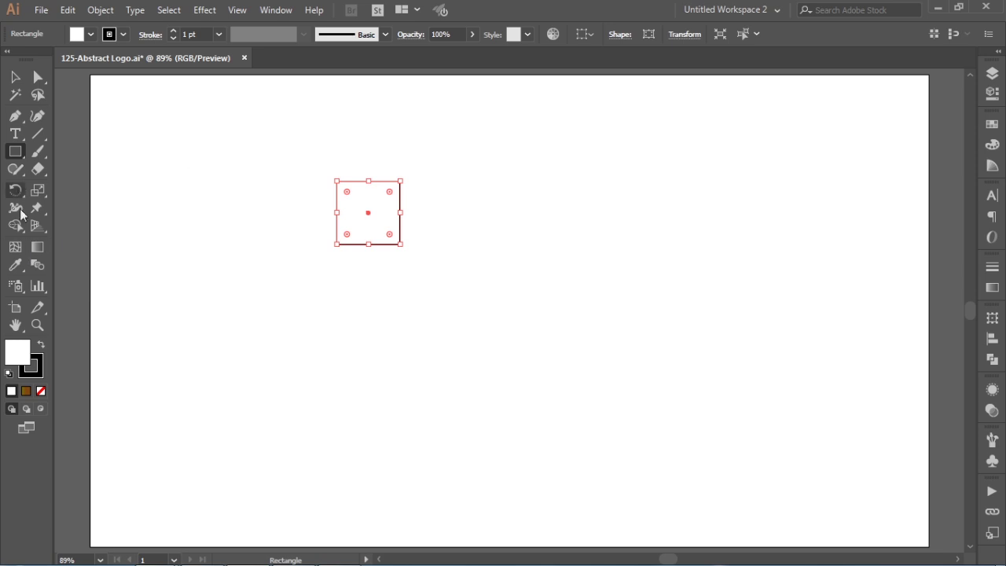
- Draw a circle about 72 px in diameter centred on the square's upper-left corner
{"action": "left_click", "coordinate": [15, 154]}
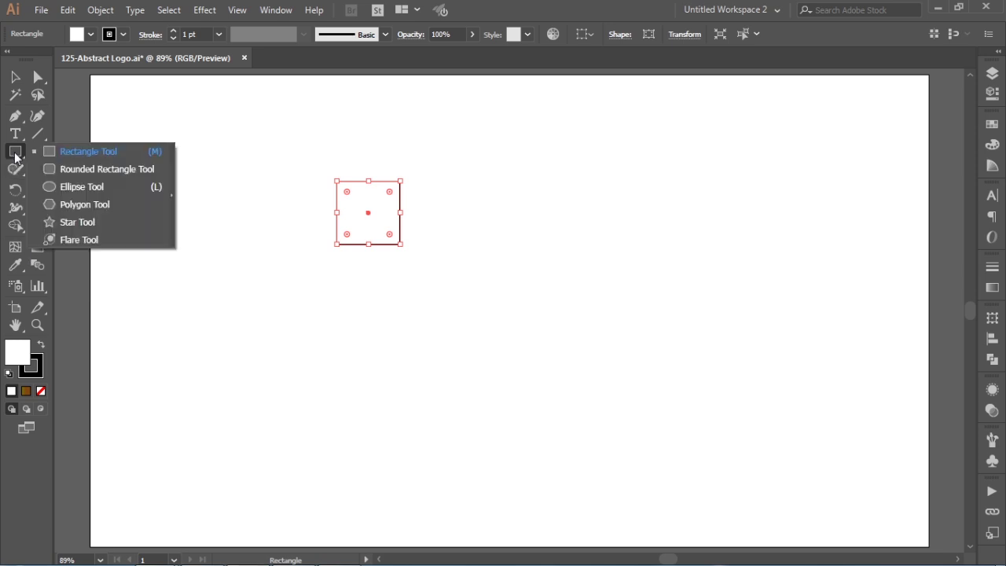
{"action": "left_click", "coordinate": [71, 187]}
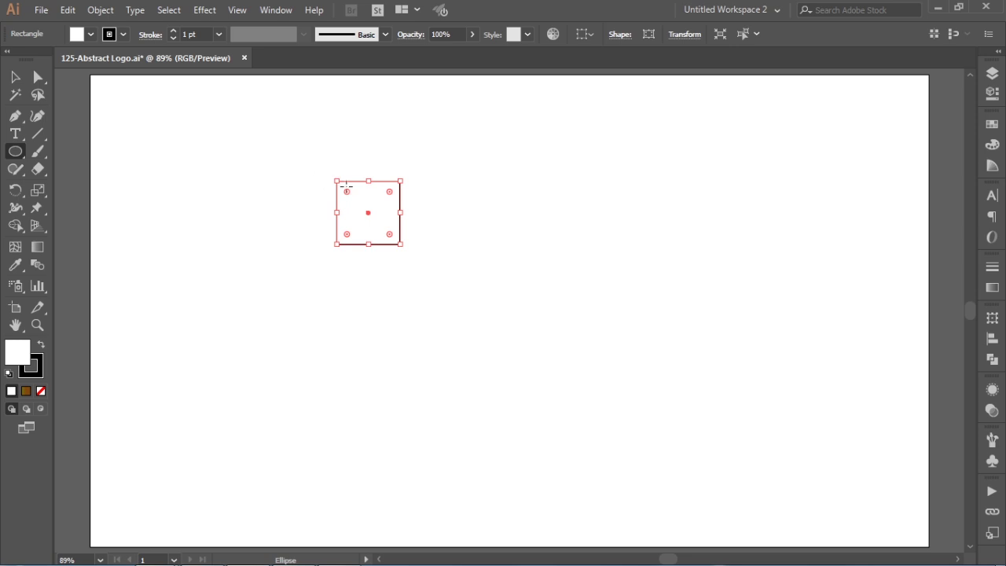
{"action": "left_click_drag", "start_coordinate": [291, 146], "coordinate": [480, 306]}
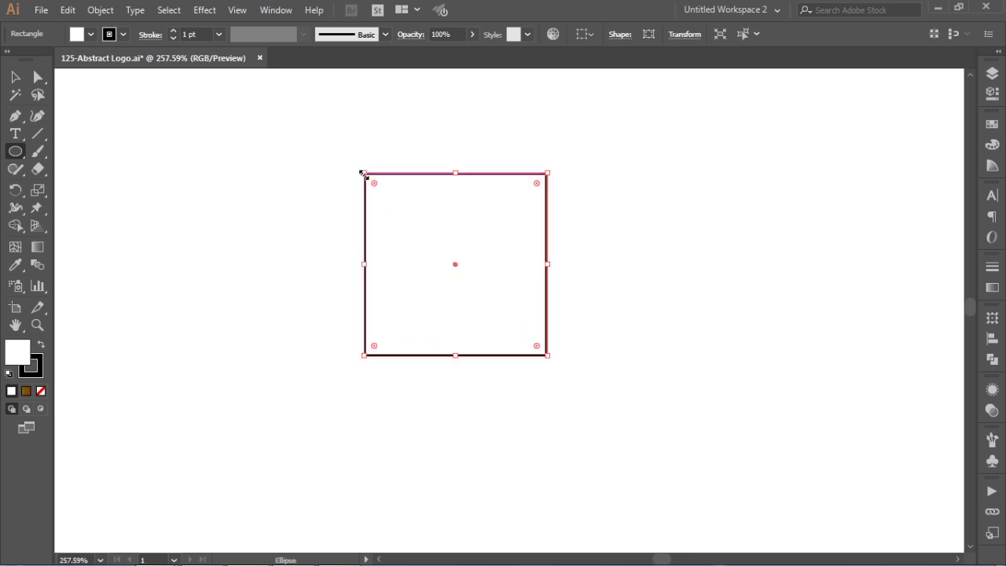
{"action": "left_click", "coordinate": [362, 137], "text": "ctrl"}
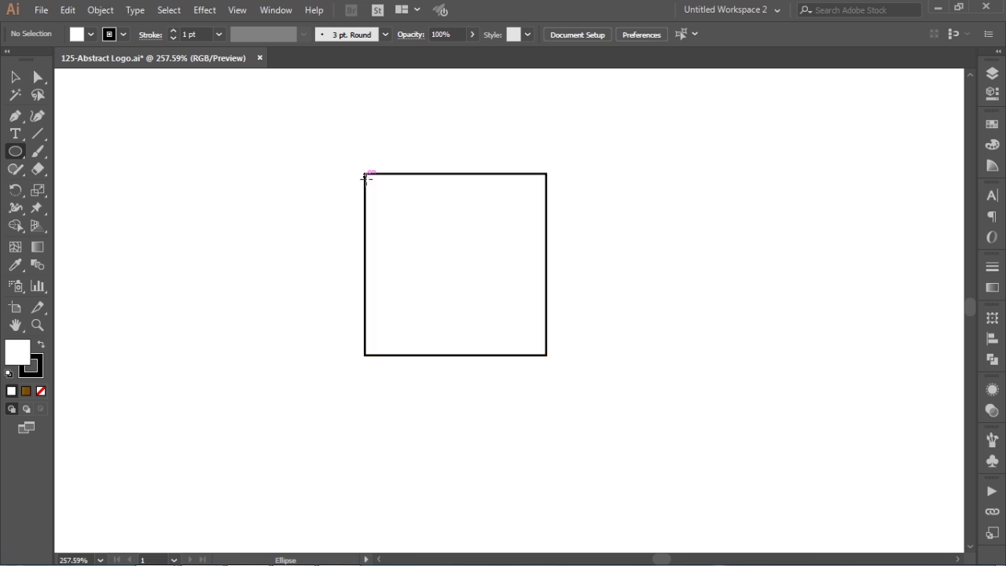
{"action": "left_click_drag", "start_coordinate": [364, 177], "coordinate": [424, 243]}
{"action": "left_click", "coordinate": [236, 10]}
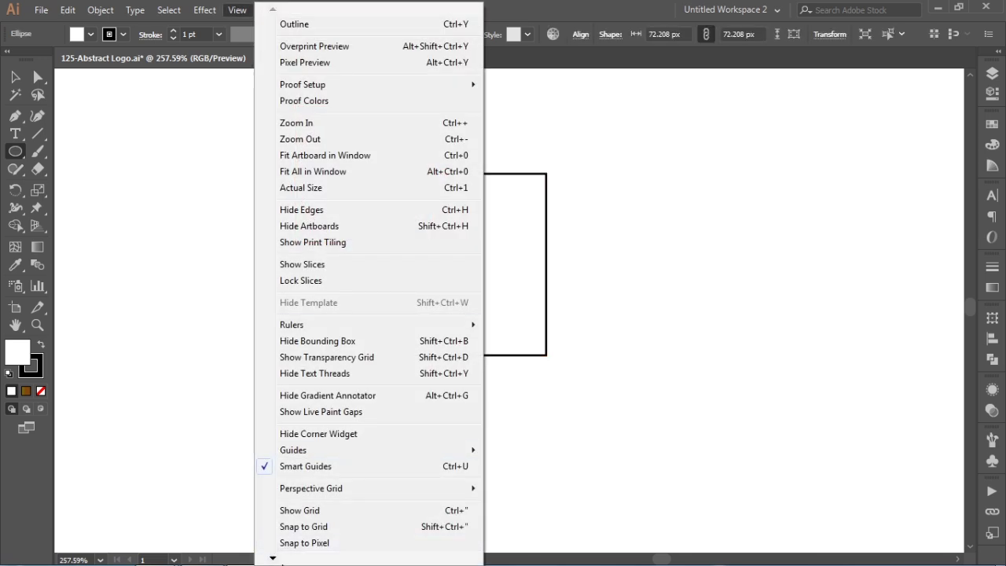
{"action": "mouse_move", "coordinate": [273, 559]}
{"action": "left_click", "coordinate": [290, 52]}
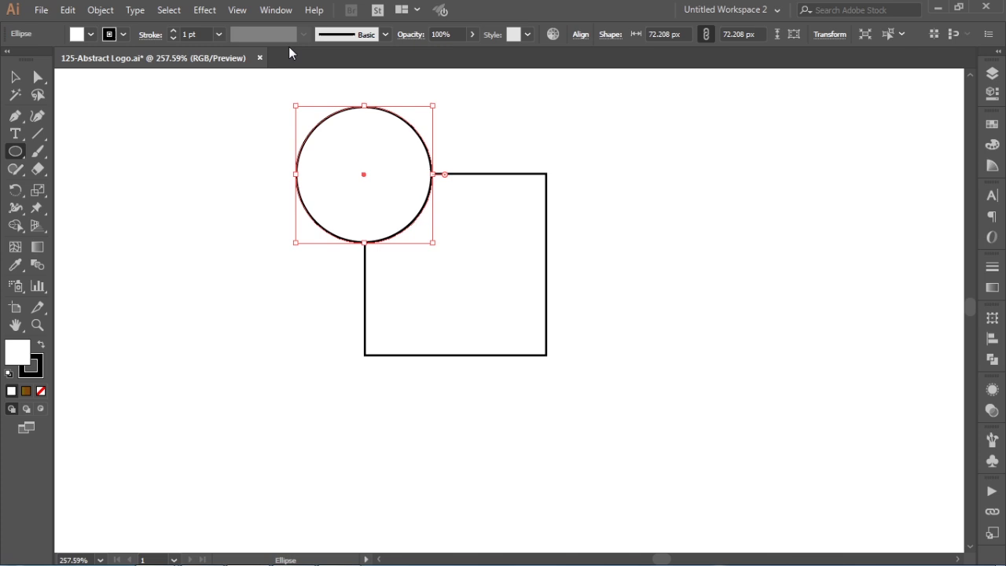
- Copy the circle horizontally onto the square's upper-right corner and repeat the copy to make a row of six circles
{"action": "left_click", "coordinate": [15, 77]}
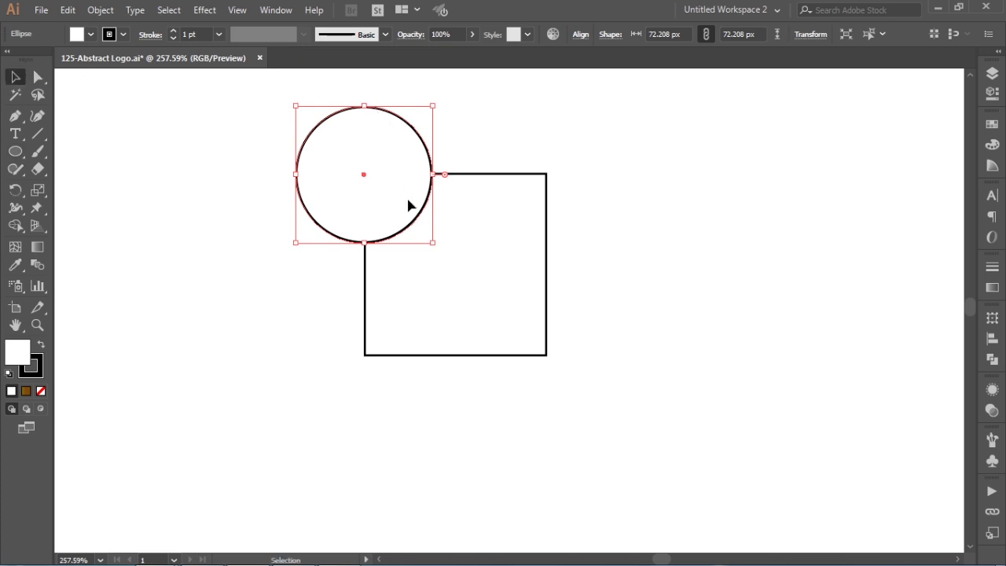
{"action": "left_click_drag", "start_coordinate": [408, 205], "coordinate": [594, 205]}
{"action": "key", "text": "ctrl+minus"}
{"action": "key", "text": "ctrl+minus"}
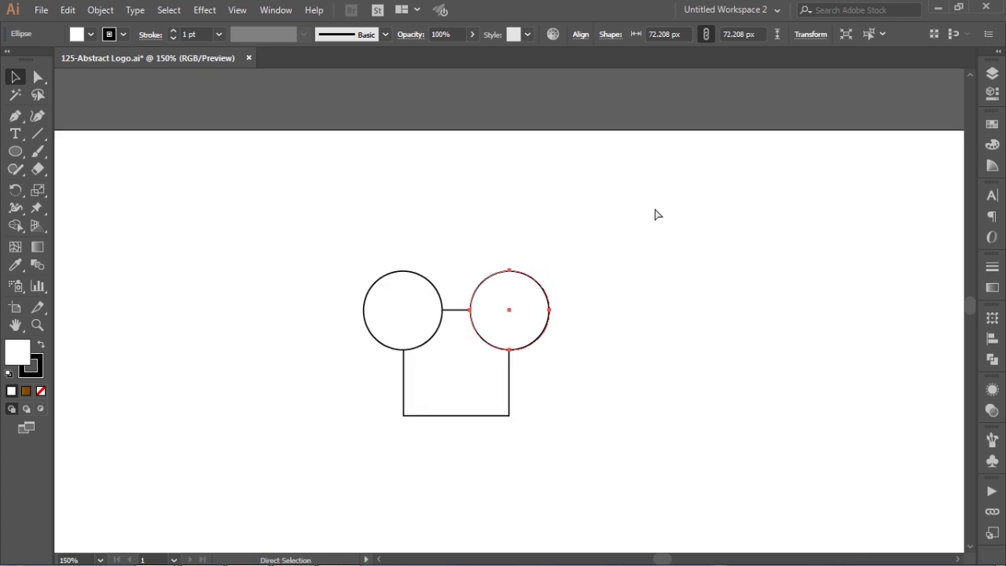
{"action": "key", "text": "ctrl+minus"}
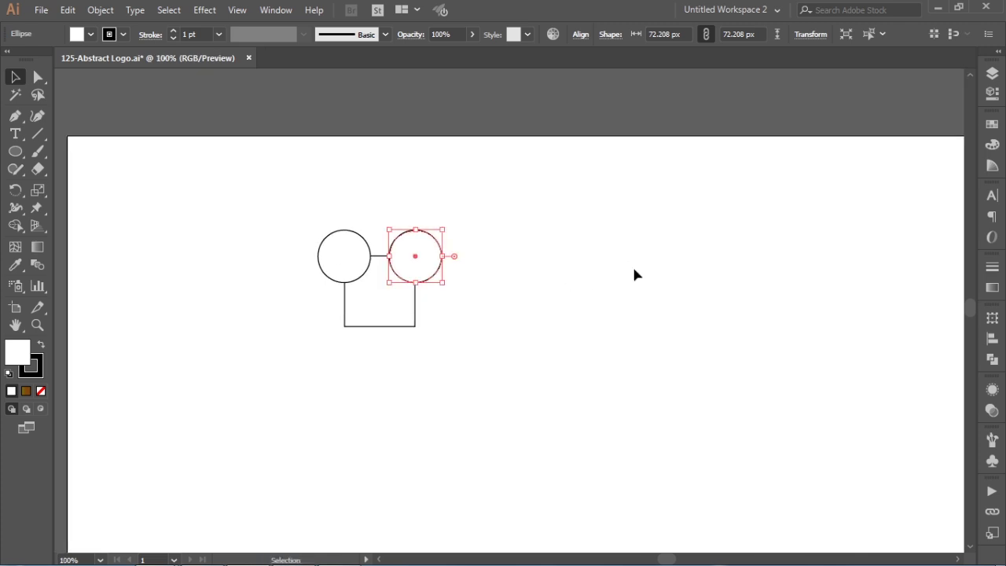
{"action": "key", "text": "ctrl+d"}
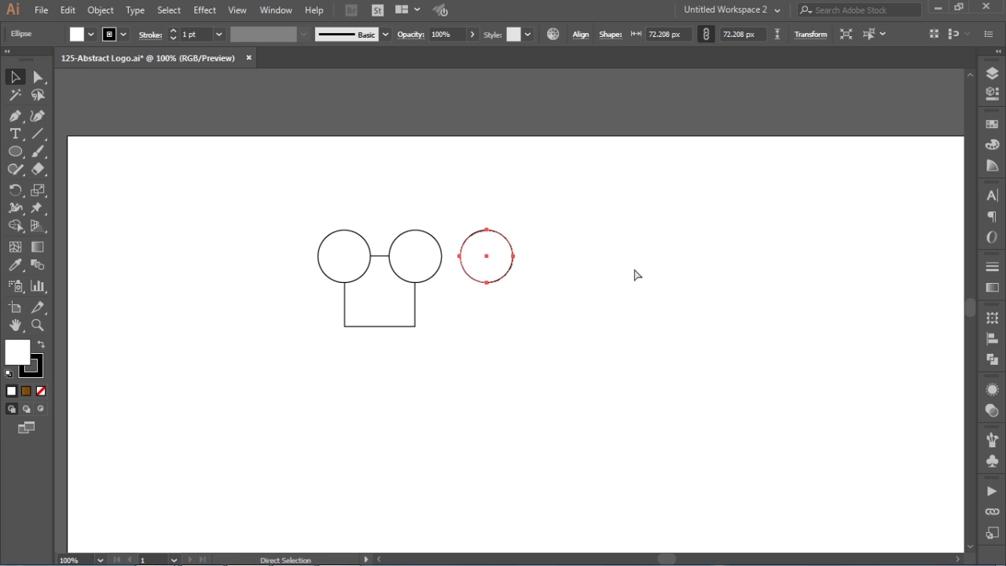
{"action": "key", "text": "ctrl+d"}
{"action": "key", "text": "ctrl+d"}
{"action": "key", "text": "ctrl+d"}
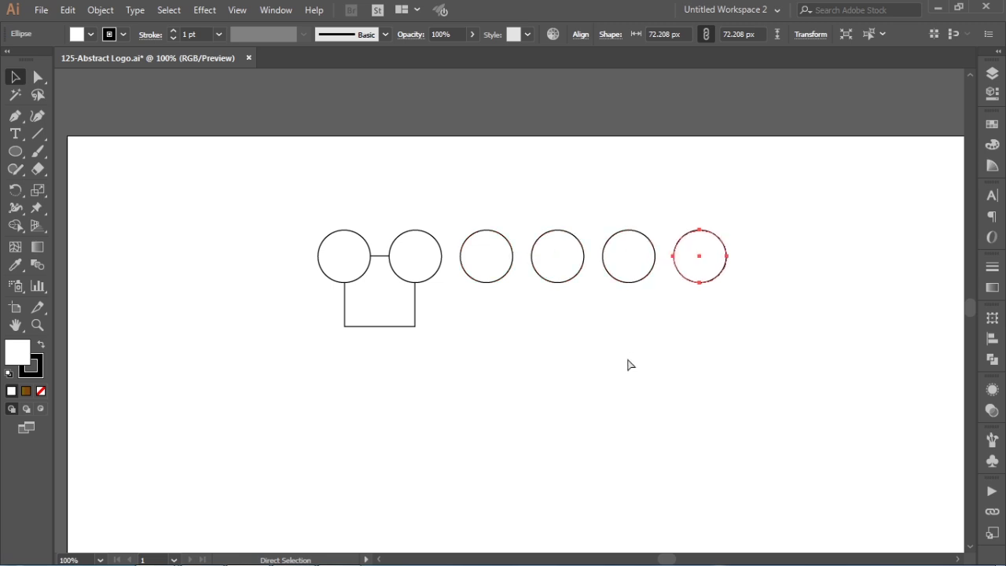
{"action": "key", "text": "v"}
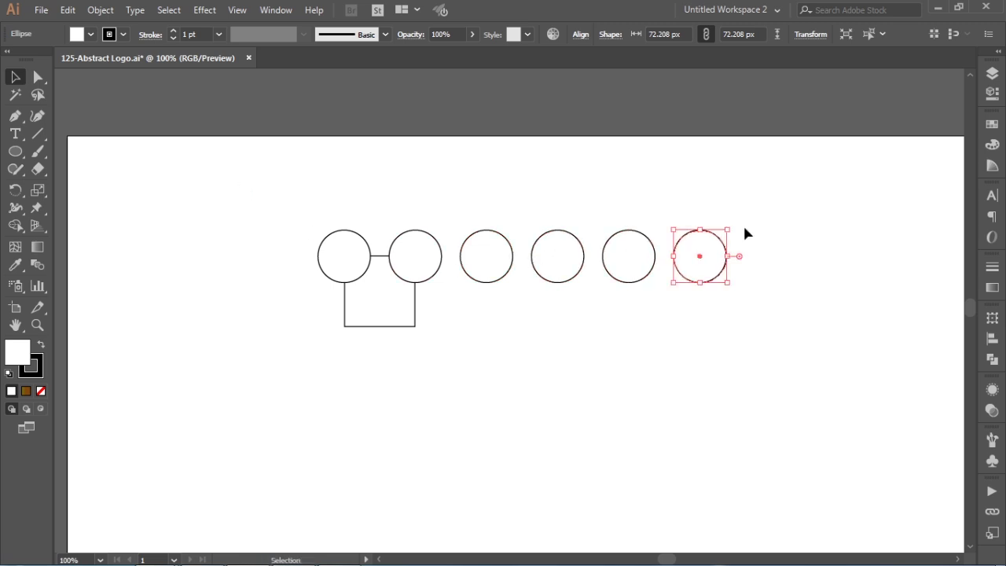
{"action": "left_click", "coordinate": [452, 190]}
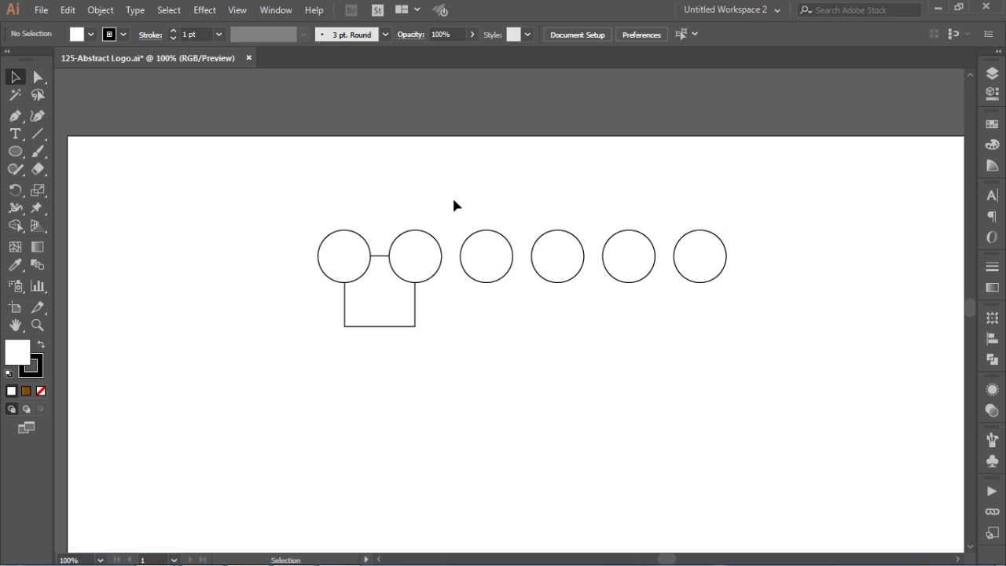
- Select all six circles in the row without selecting the square
{"action": "left_click_drag", "start_coordinate": [203, 155], "coordinate": [789, 240]}
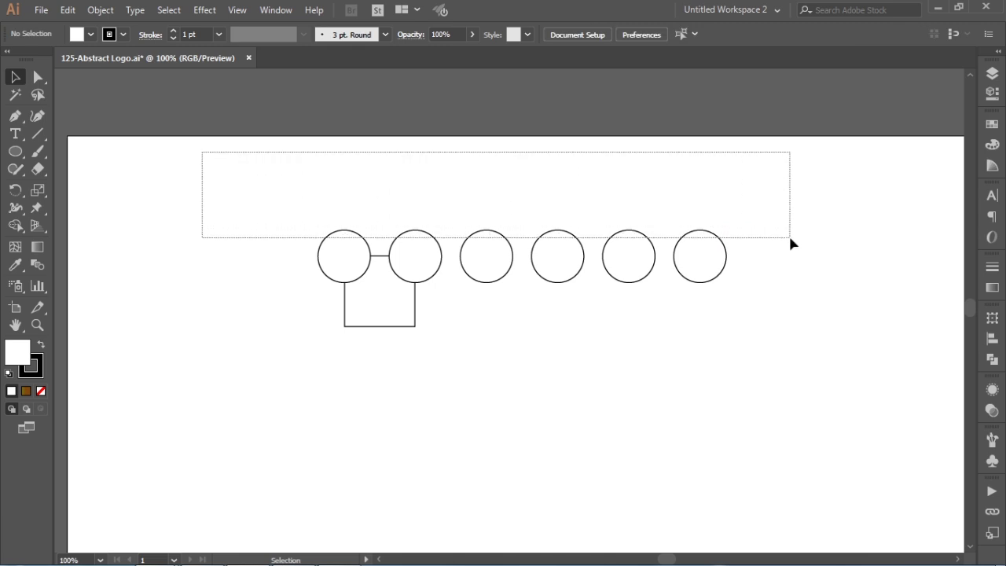
{"action": "key", "text": "ctrl+space"}
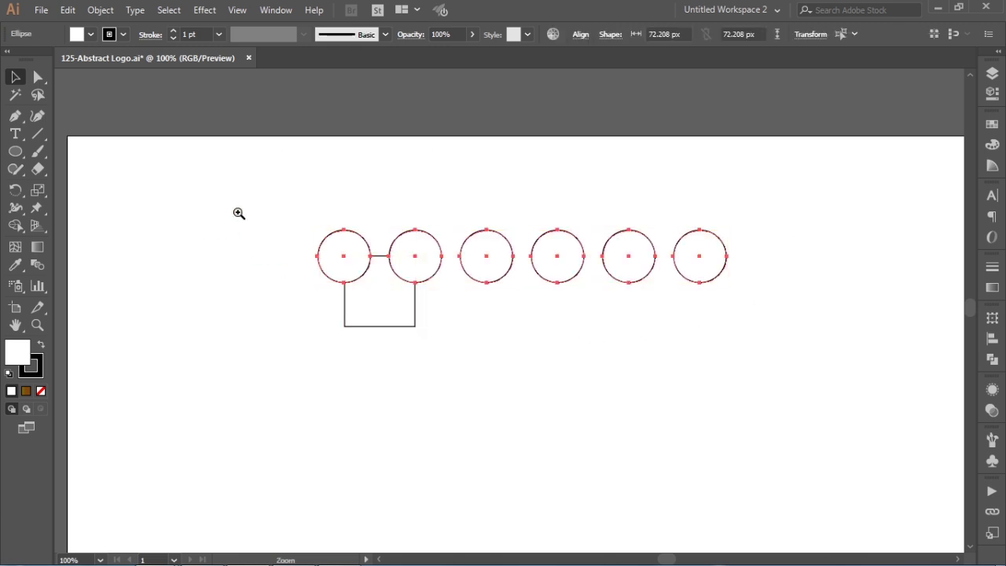
{"action": "left_click_drag", "start_coordinate": [238, 211], "coordinate": [550, 401]}
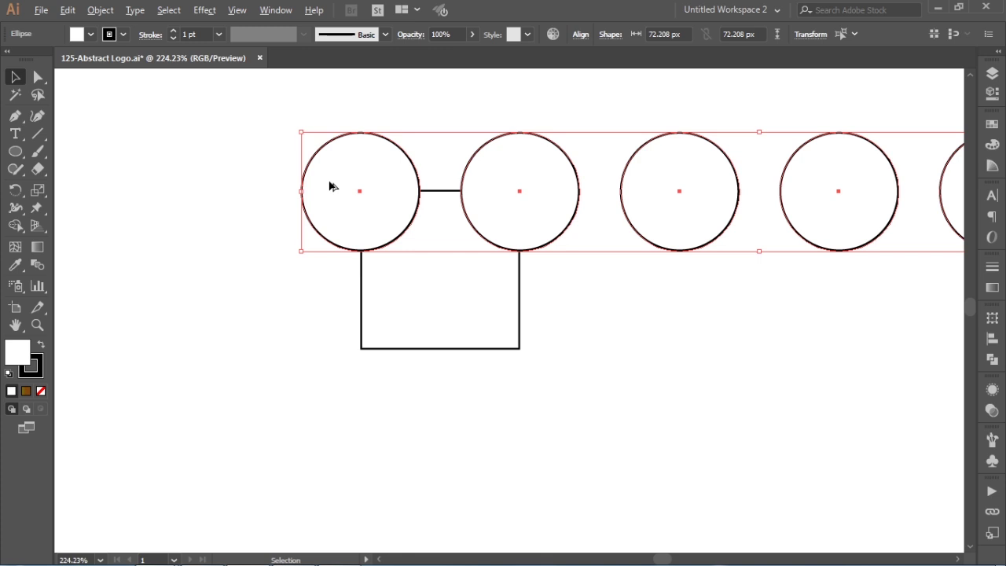
{"action": "left_click_drag", "start_coordinate": [329, 187], "coordinate": [327, 341]}
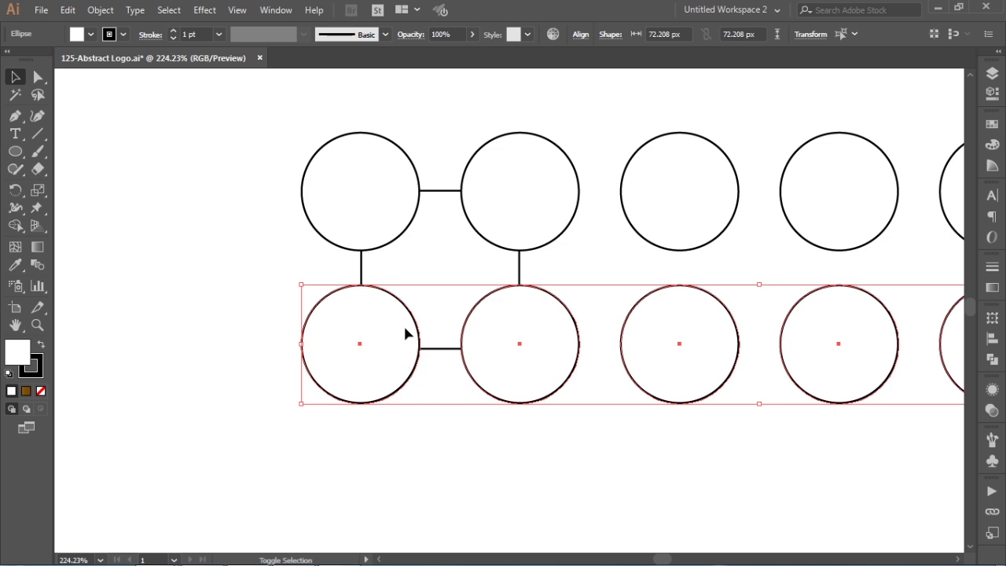
{"action": "key", "text": "ctrl"}
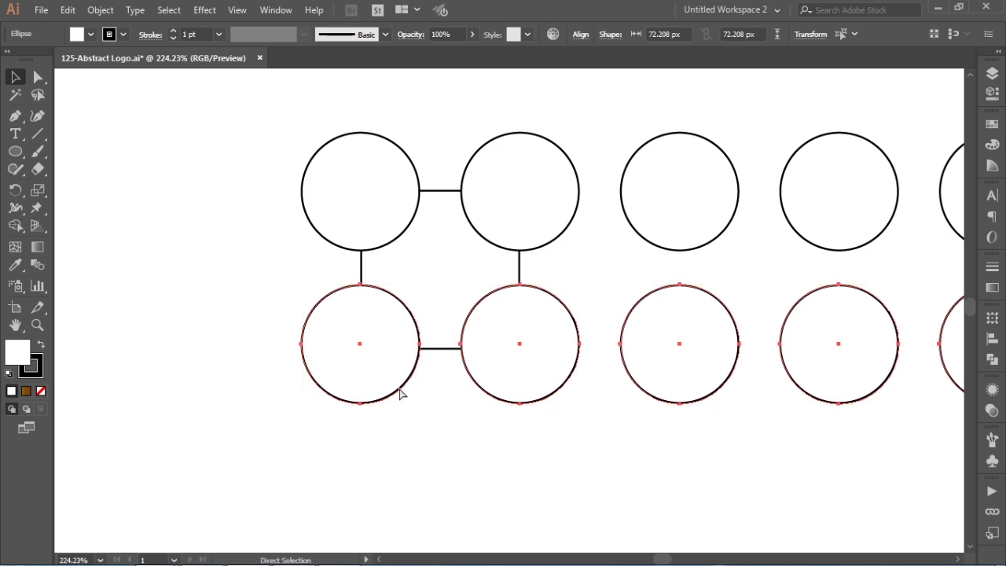
{"action": "key", "text": "ctrl+z"}
- Copy the circle row straight down to the square's lower edge and repeat the copy to build a six-by-six grid
{"action": "left_click_drag", "start_coordinate": [490, 411], "coordinate": [488, 355]}
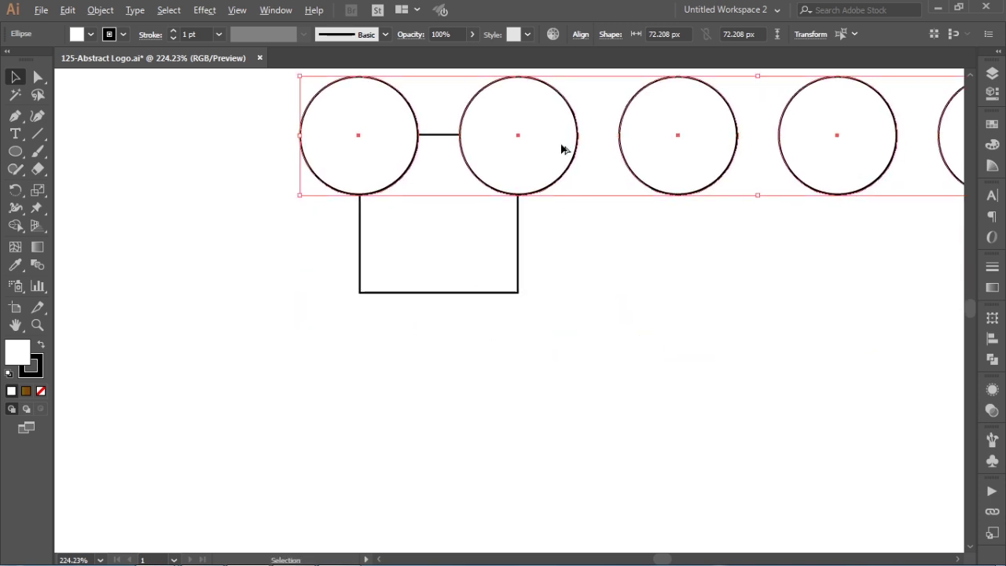
{"action": "left_click_drag", "start_coordinate": [562, 150], "coordinate": [563, 299]}
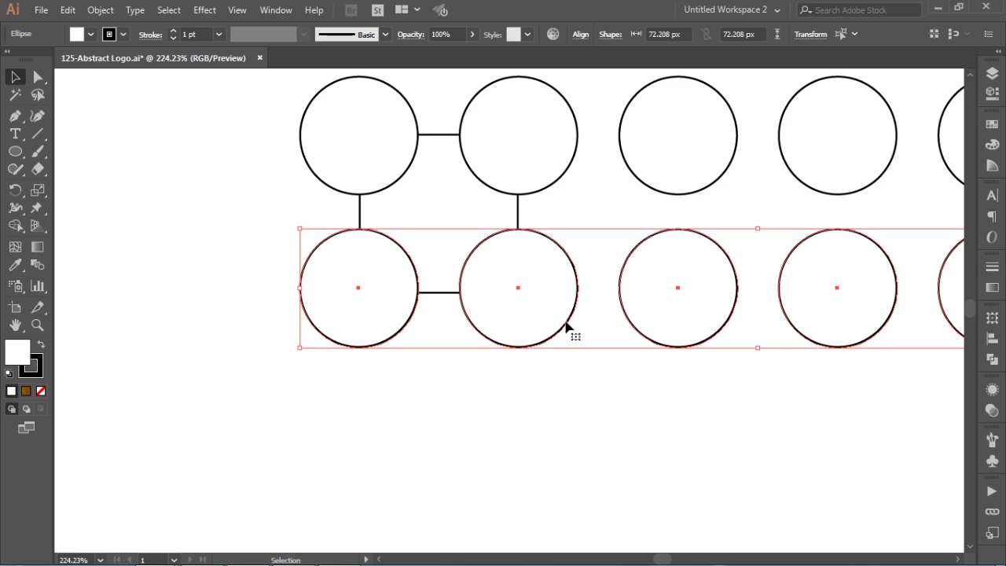
{"action": "key", "text": "ctrl+1"}
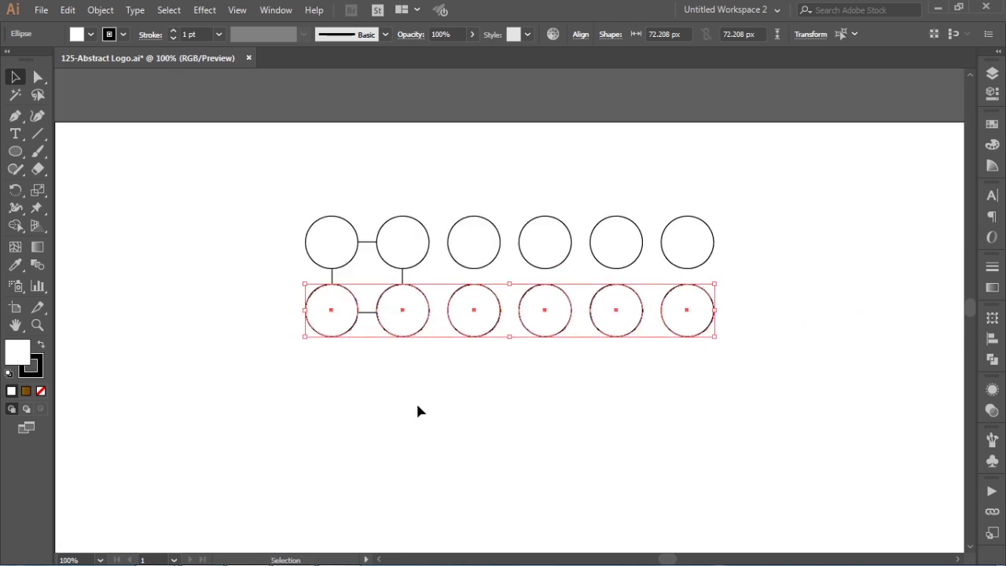
{"action": "key", "text": "a"}
{"action": "scroll", "coordinate": [833, 290], "scroll_direction": "down", "scroll_amount": 2}
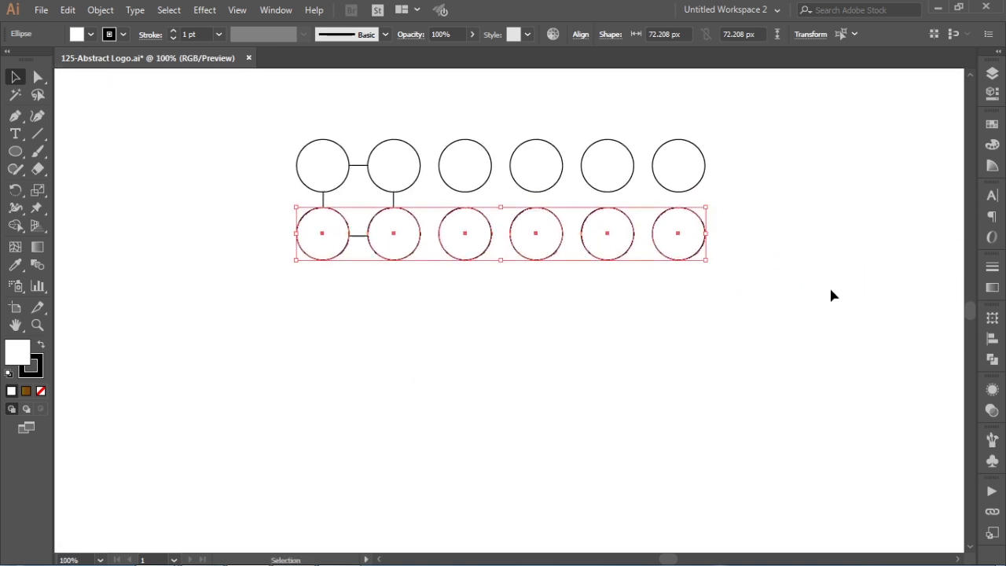
{"action": "key", "text": "ctrl+d"}
{"action": "key", "text": "ctrl+d"}
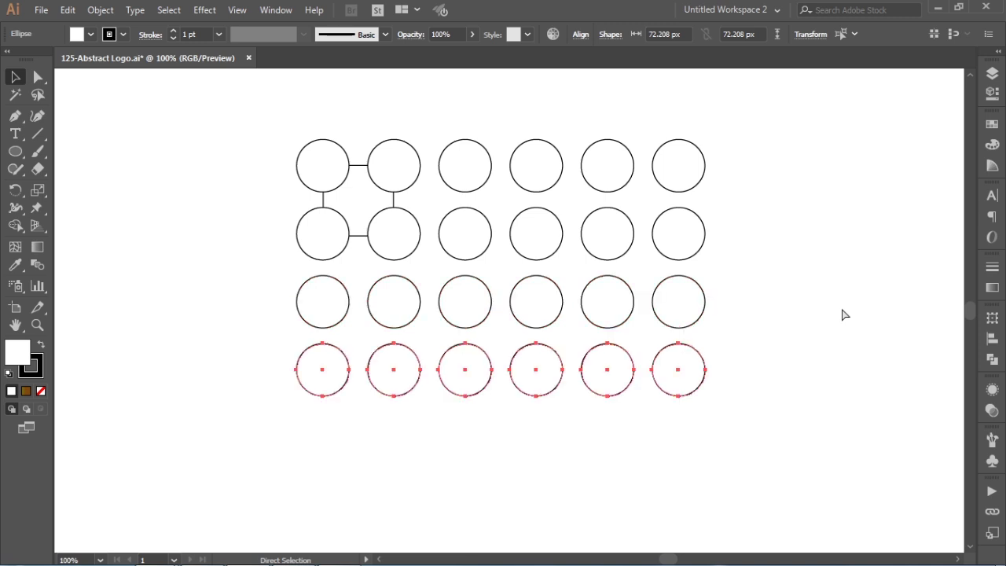
{"action": "key", "text": "ctrl+d"}
{"action": "key", "text": "ctrl+d"}
{"action": "scroll", "coordinate": [786, 393], "scroll_direction": "down", "scroll_amount": 1}
{"action": "key", "text": "v"}
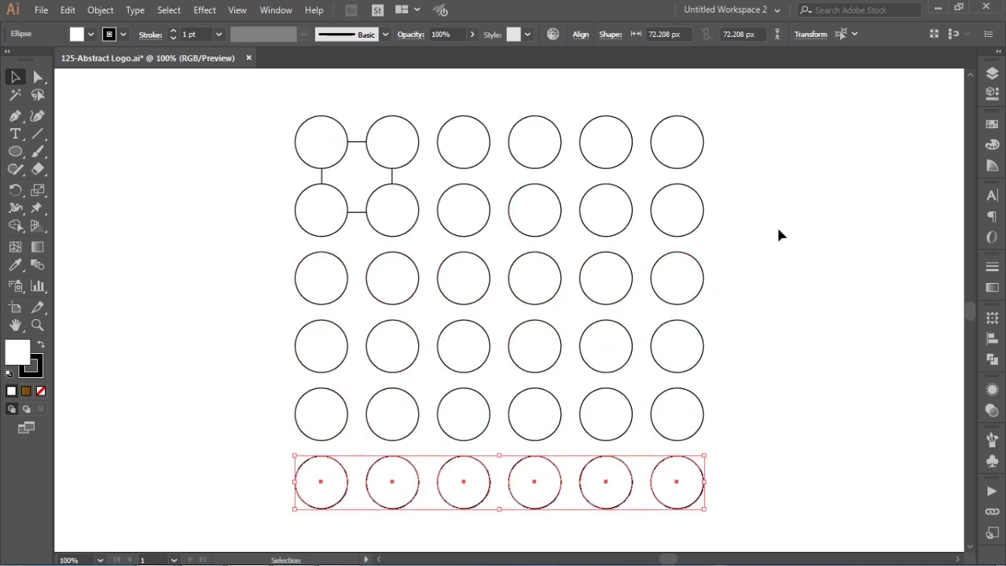
- Delete the guide square behind the first four circles of the grid
{"action": "left_click", "coordinate": [356, 206]}
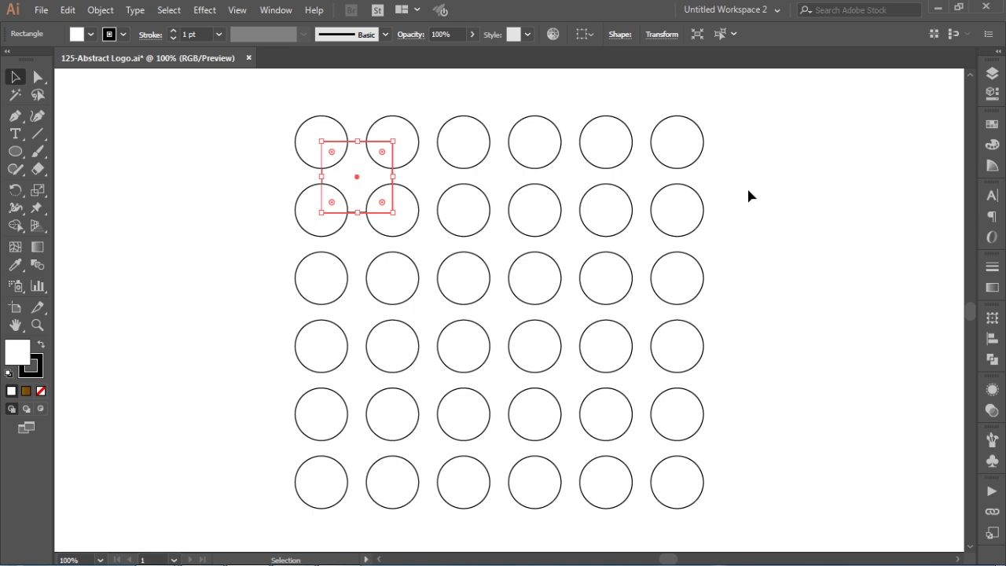
{"action": "left_click", "coordinate": [746, 186]}
{"action": "key", "text": "ctrl+minus"}
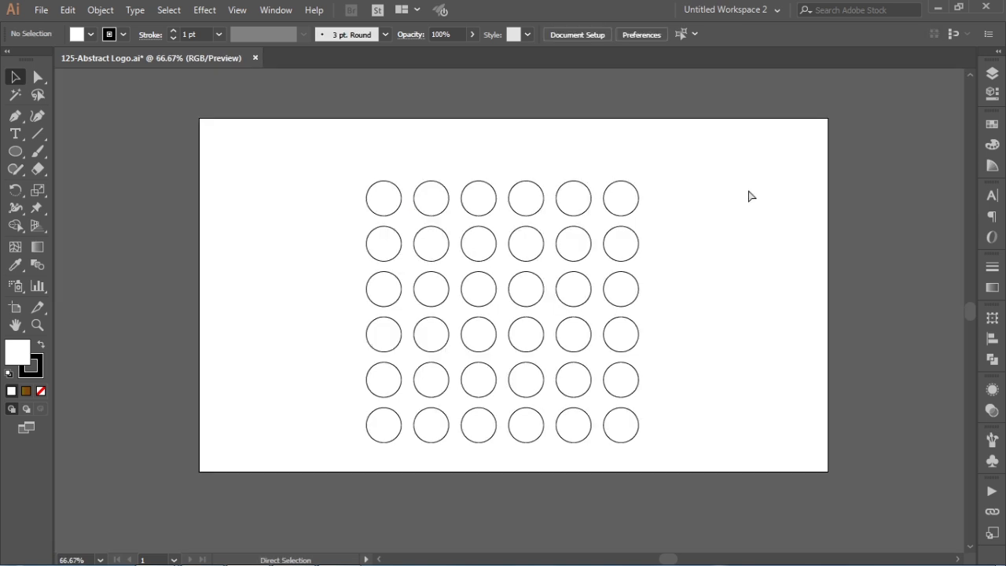
- Move the whole circle grid slightly up on the artboard and give all circles a black fill with no stroke
{"action": "left_click_drag", "start_coordinate": [362, 180], "coordinate": [637, 445]}
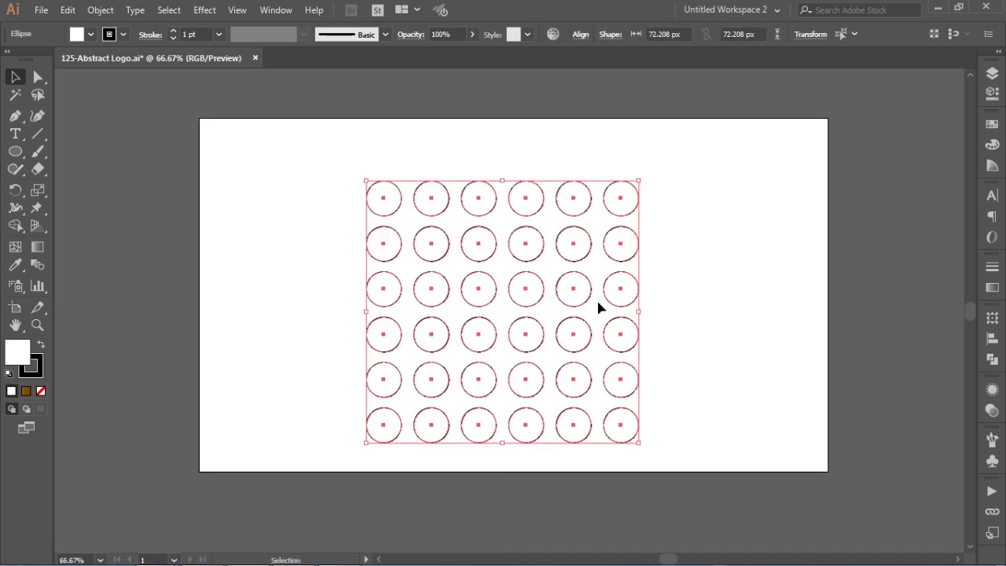
{"action": "left_click_drag", "start_coordinate": [618, 300], "coordinate": [618, 289]}
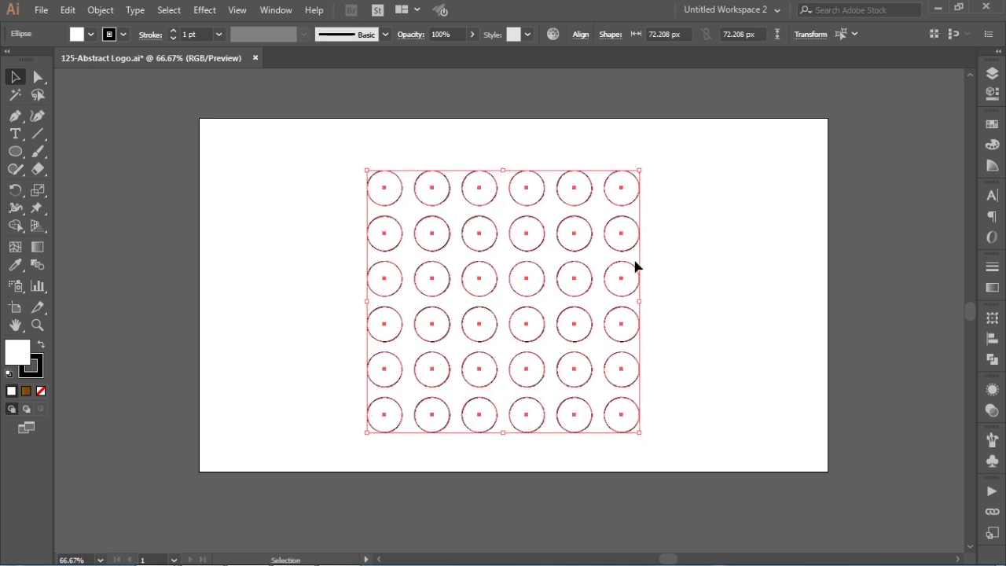
{"action": "left_click", "coordinate": [42, 390]}
{"action": "key", "text": "shift+x"}
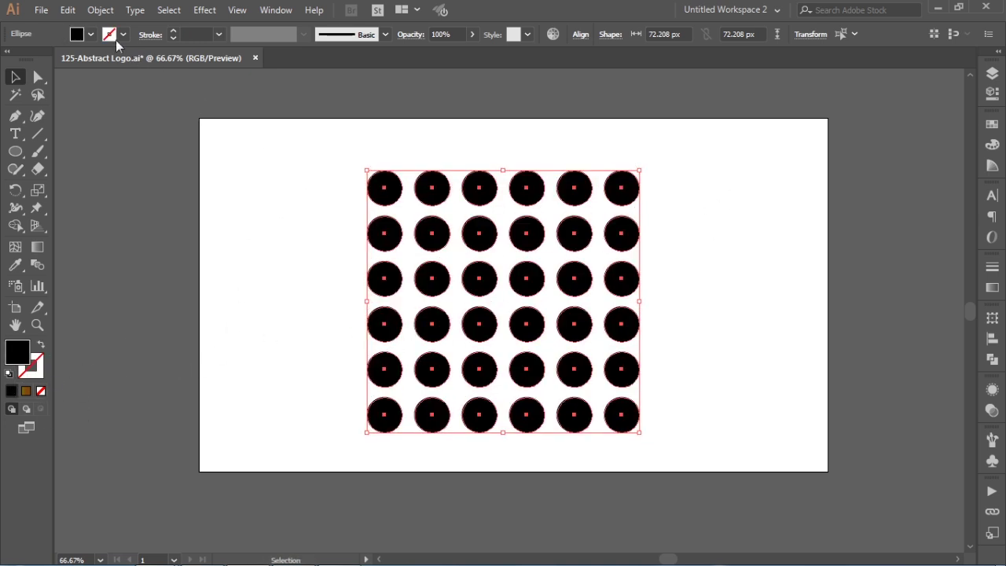
- Group all the circles of the grid and copy the group to the clipboard
{"action": "left_click", "coordinate": [101, 10]}
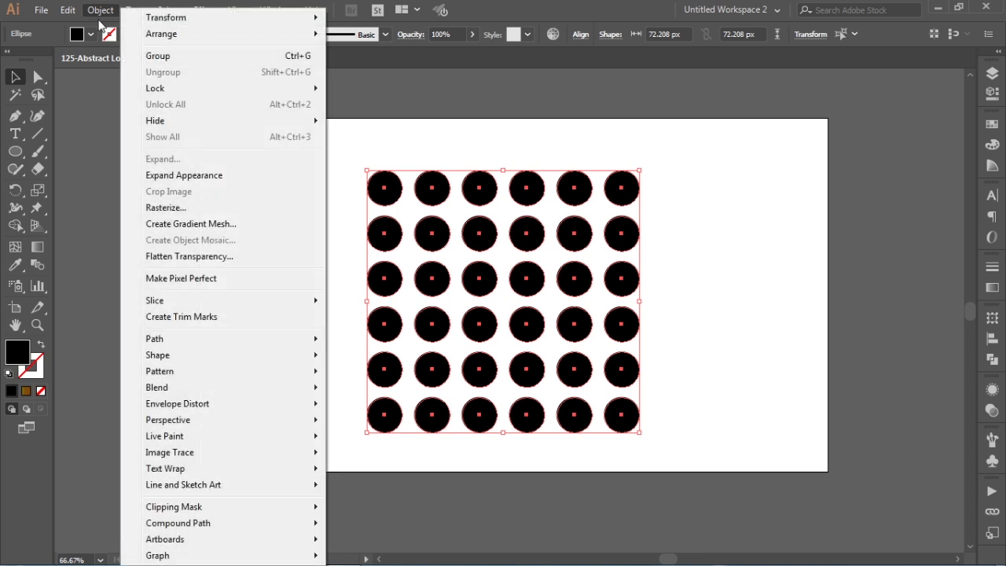
{"action": "left_click", "coordinate": [159, 58]}
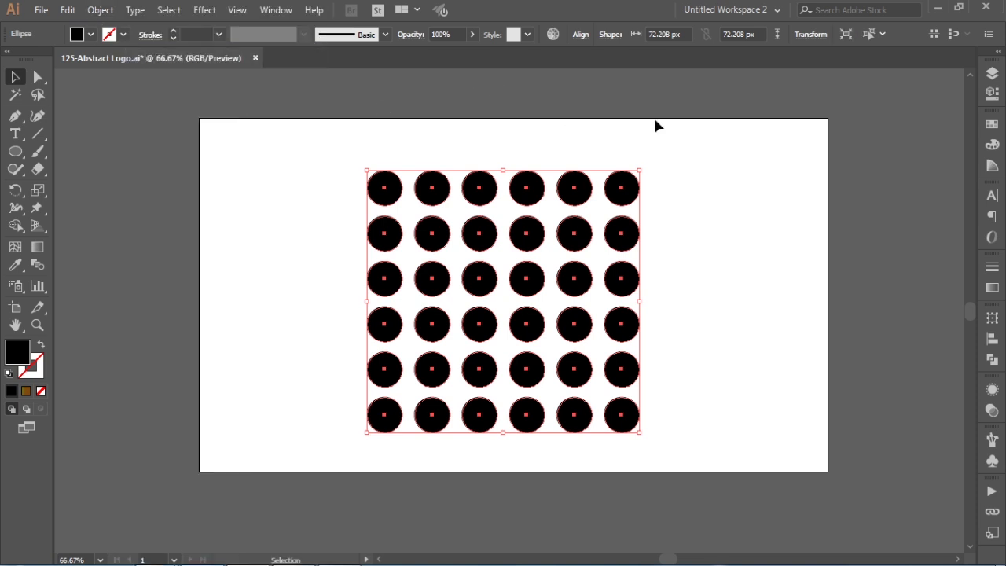
{"action": "left_click", "coordinate": [66, 10]}
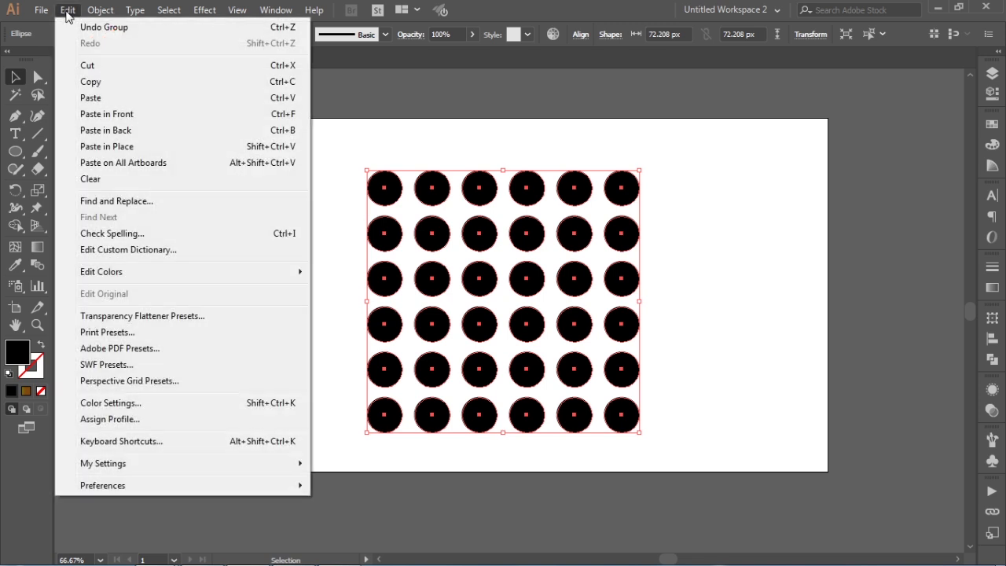
{"action": "left_click", "coordinate": [84, 82]}
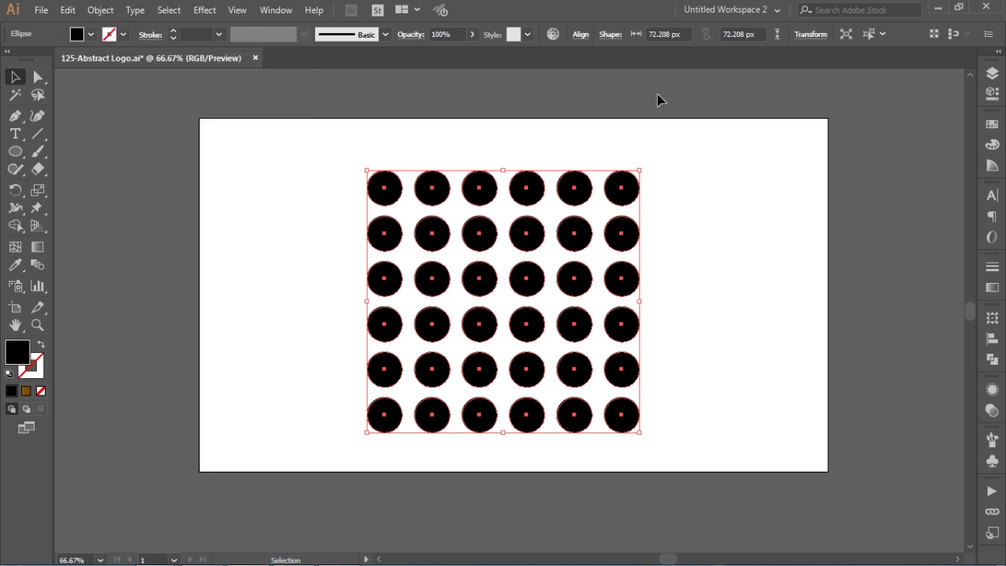
- Fill the circle group with the white-to-black linear gradient swatch and set the gradient's starting colour to red
{"action": "left_click", "coordinate": [991, 126]}
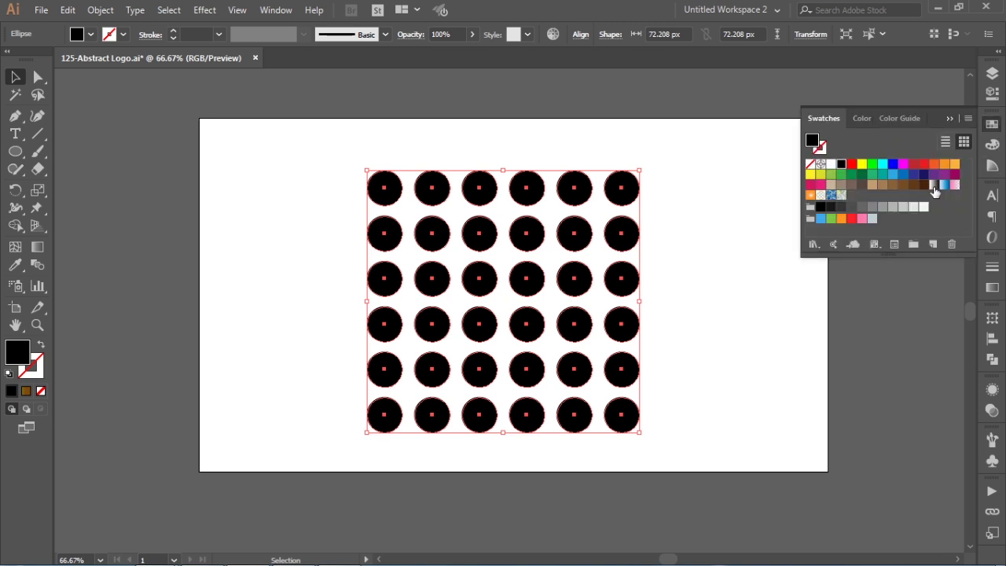
{"action": "left_click", "coordinate": [933, 185]}
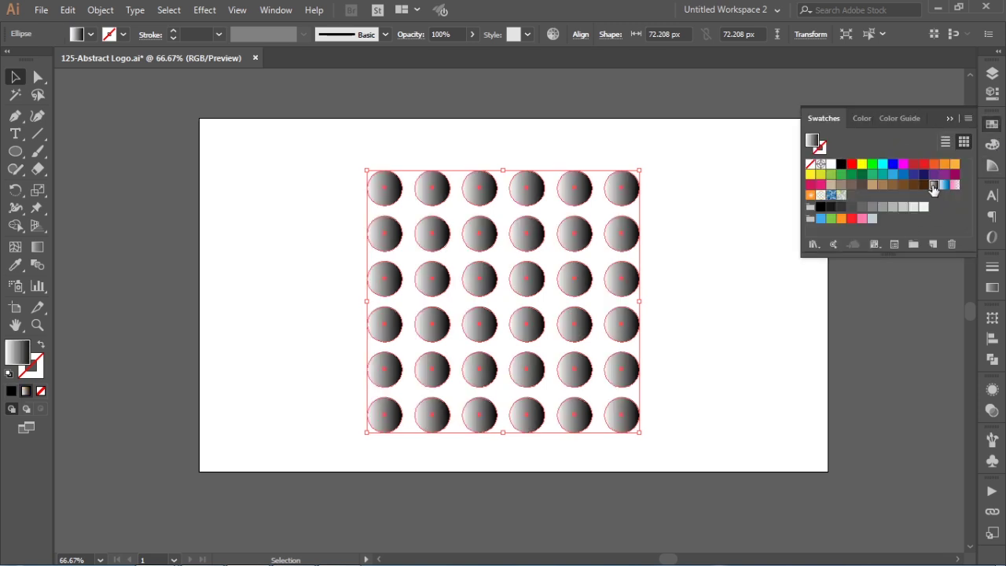
{"action": "left_click", "coordinate": [991, 288]}
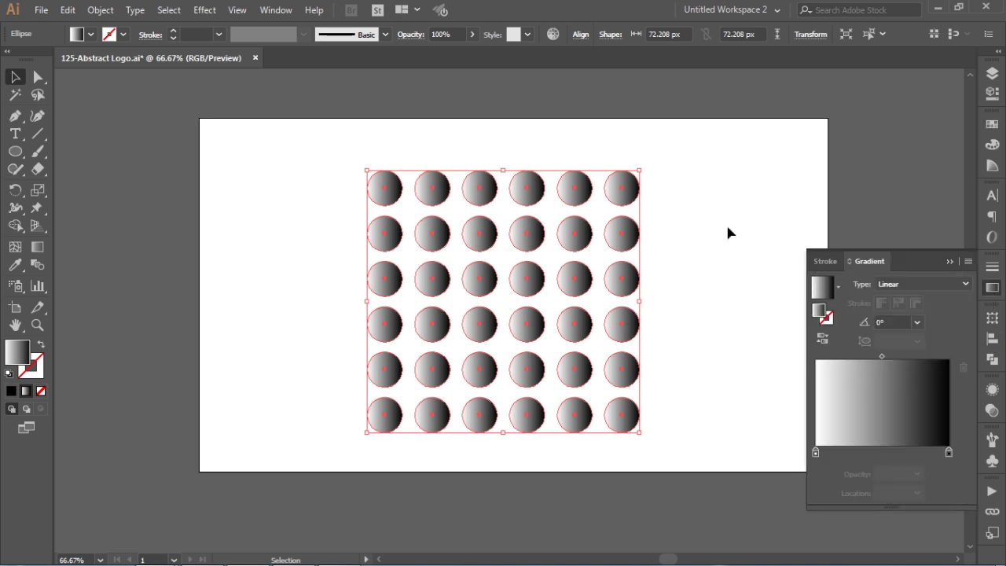
{"action": "left_click", "coordinate": [816, 453]}
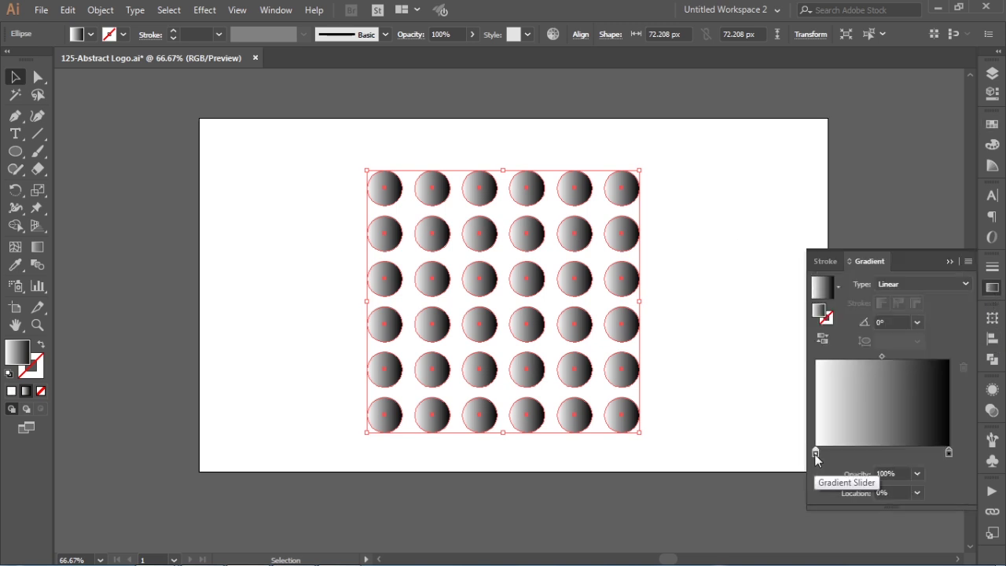
{"action": "double_click", "coordinate": [816, 452]}
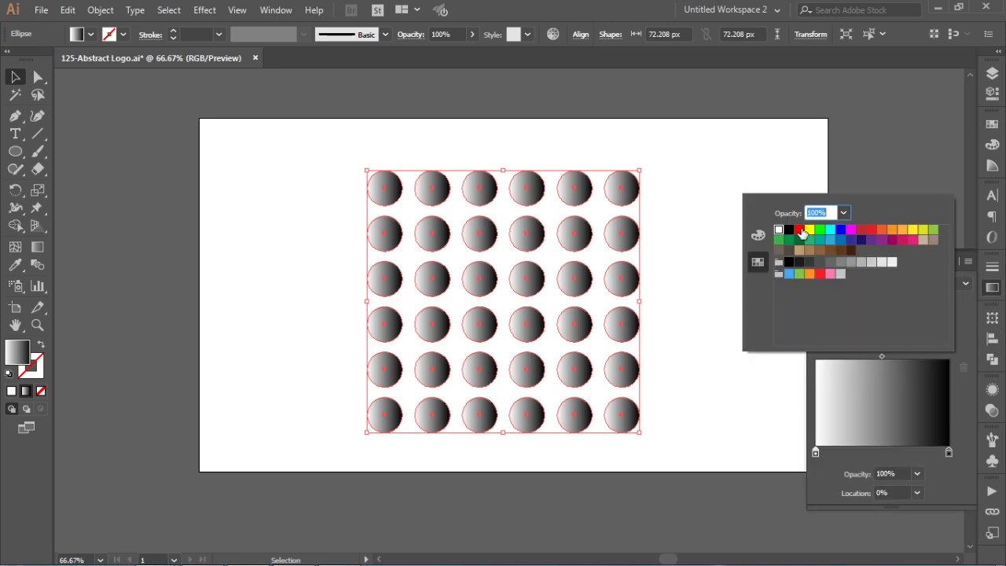
{"action": "left_click", "coordinate": [798, 229]}
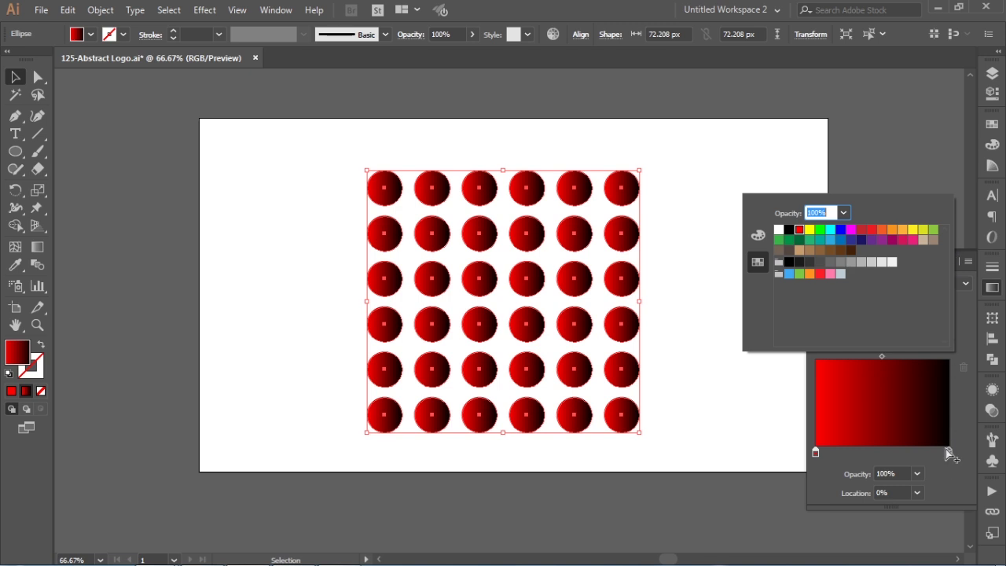
- Set the gradient's end colour to violet, trying neighbouring purple swatches for comparison
{"action": "left_click", "coordinate": [947, 452]}
{"action": "double_click", "coordinate": [947, 452]}
{"action": "left_click", "coordinate": [871, 240]}
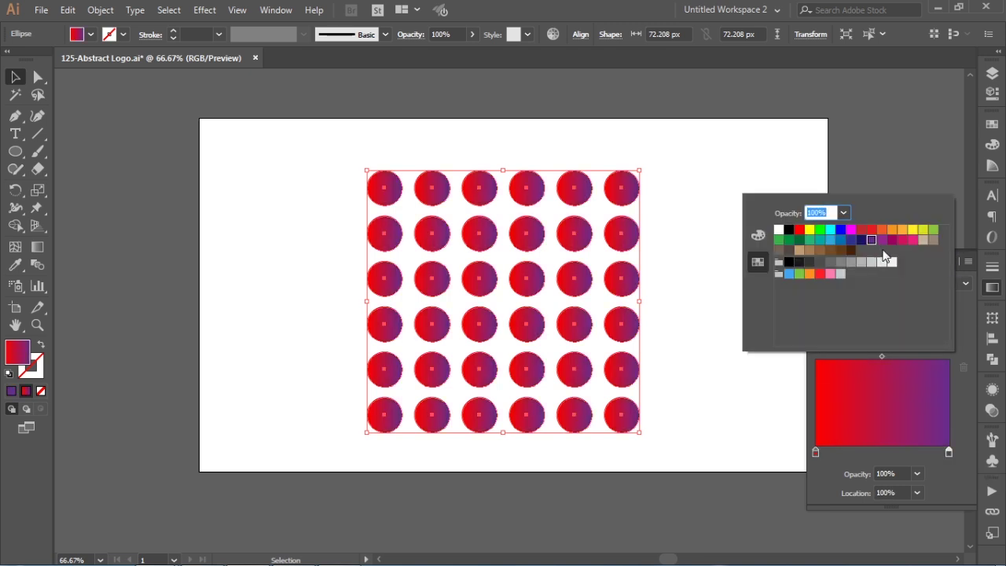
{"action": "left_click", "coordinate": [881, 240]}
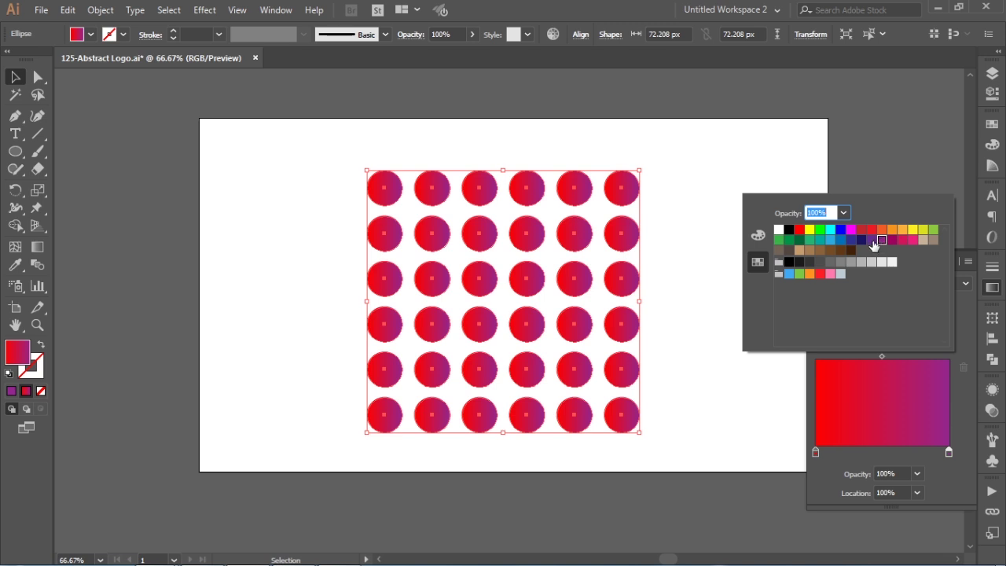
{"action": "left_click", "coordinate": [860, 239]}
{"action": "left_click", "coordinate": [871, 239]}
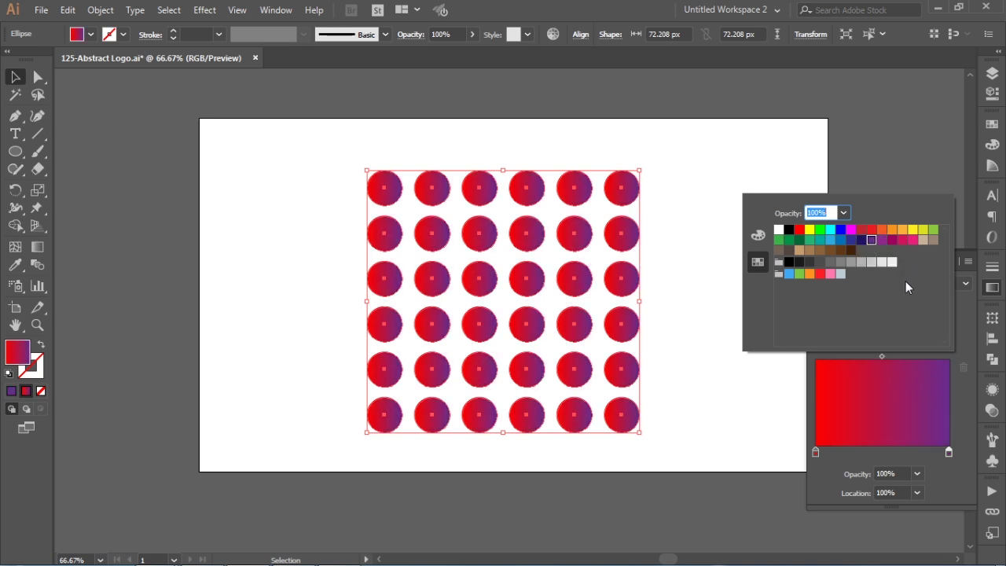
- Shift the gradient's midpoint slightly towards the red end, to about 46%, and deselect the circles
{"action": "left_click", "coordinate": [879, 355]}
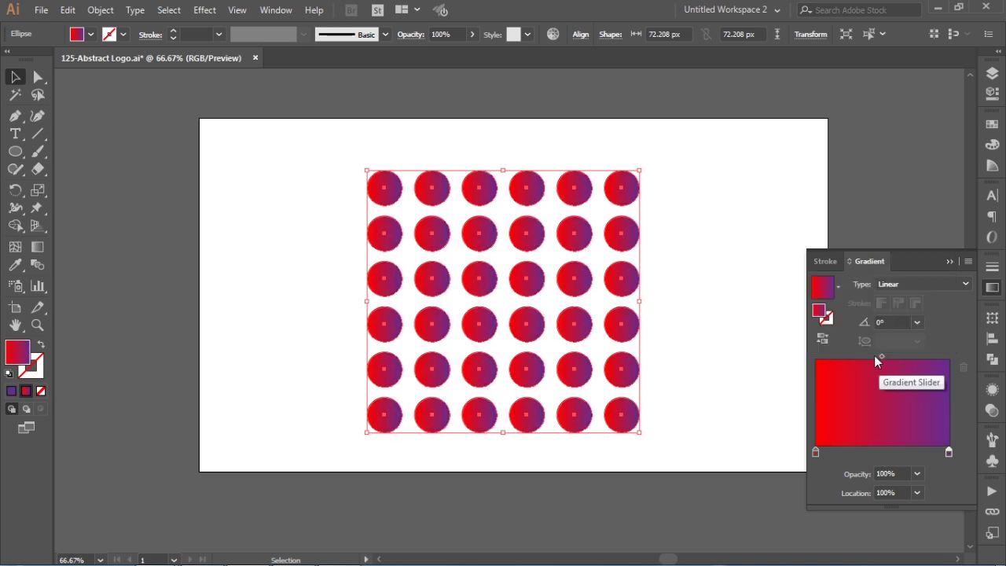
{"action": "left_click_drag", "start_coordinate": [878, 356], "coordinate": [873, 356]}
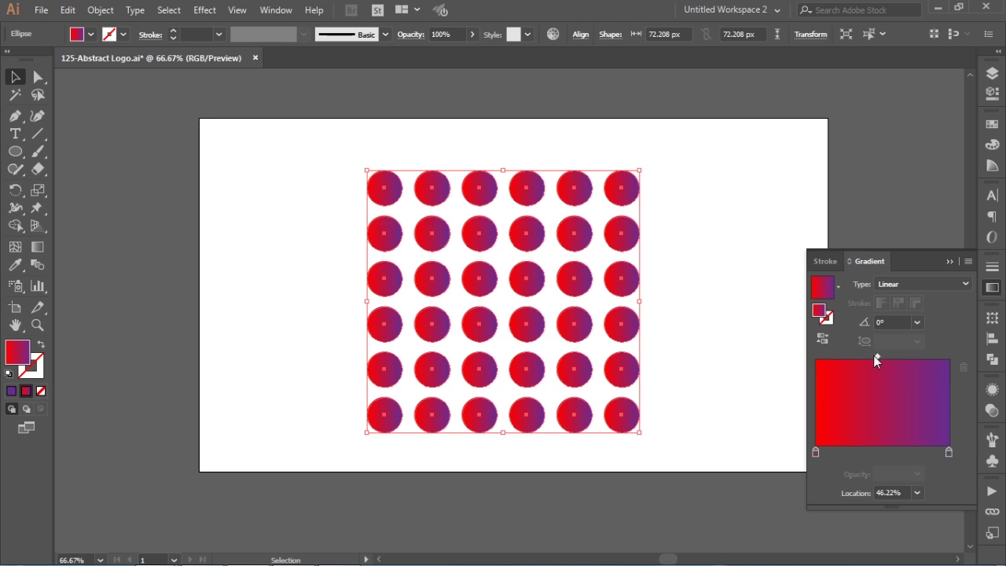
{"action": "left_click", "coordinate": [991, 287]}
{"action": "left_click", "coordinate": [726, 255]}
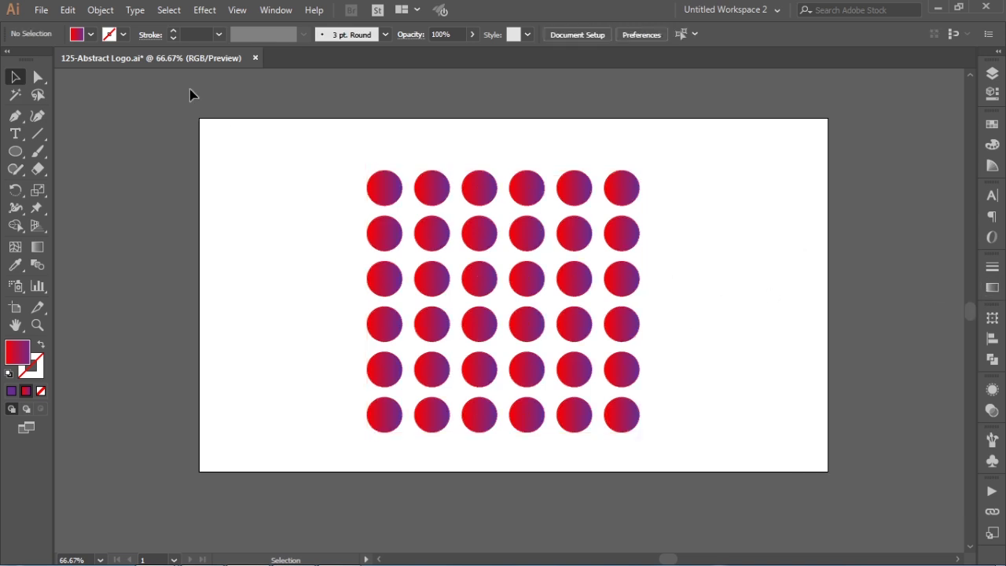
- Paste the copied black circles behind the gradient grid and scale them proportionally about their centre to about 181 by 174 px
{"action": "left_click", "coordinate": [69, 11]}
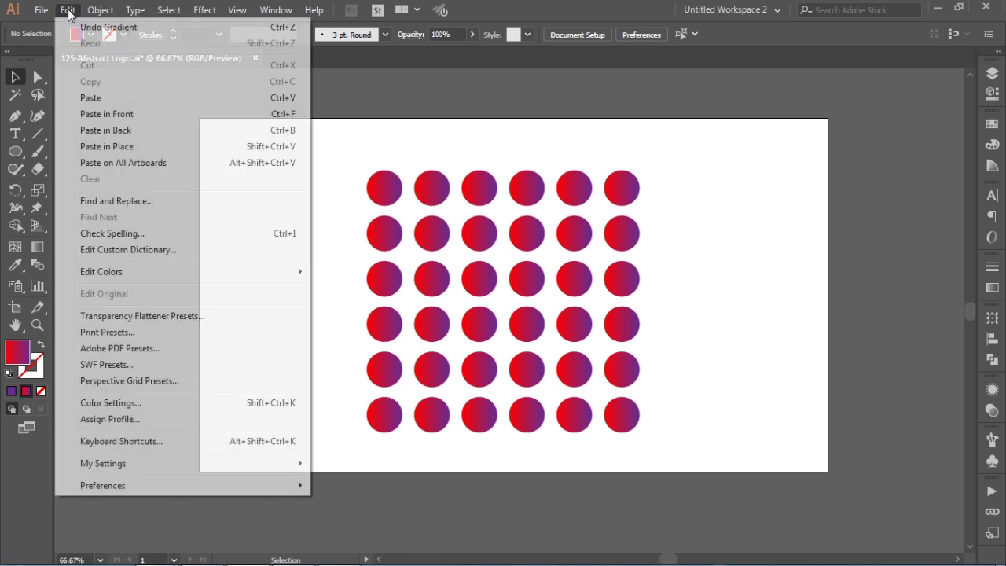
{"action": "left_click", "coordinate": [92, 132]}
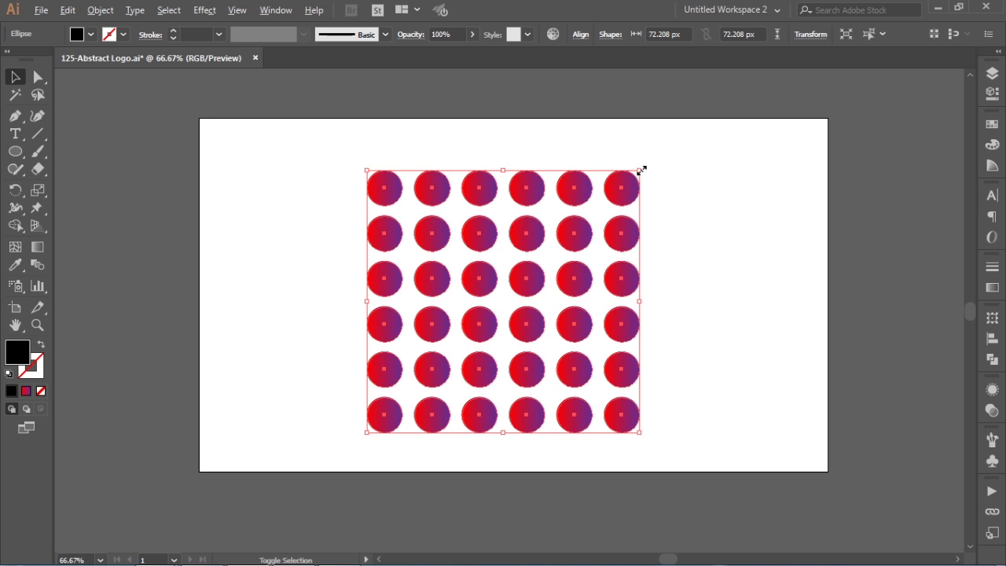
{"action": "left_click_drag", "start_coordinate": [641, 169], "coordinate": [556, 260]}
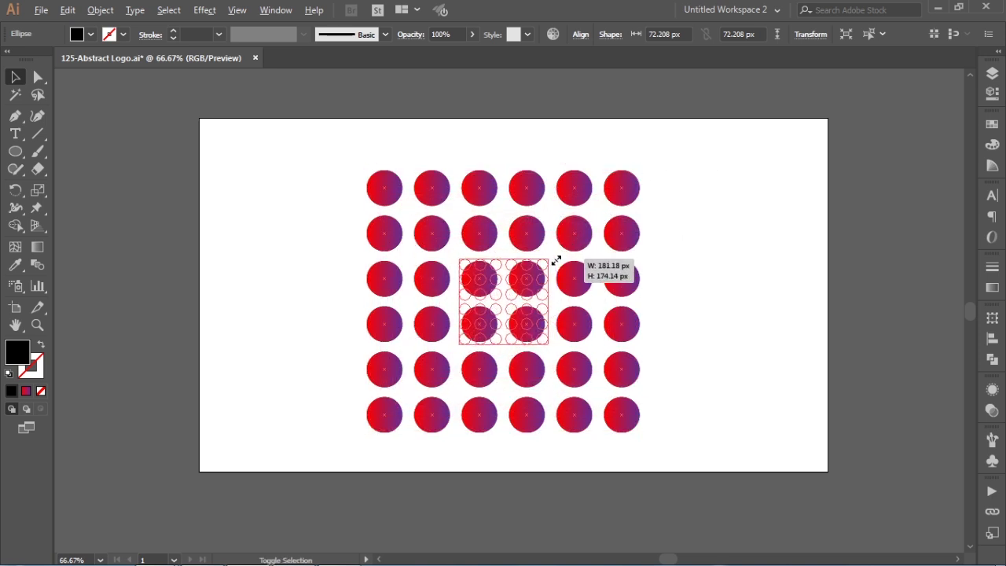
{"action": "left_click", "coordinate": [722, 267]}
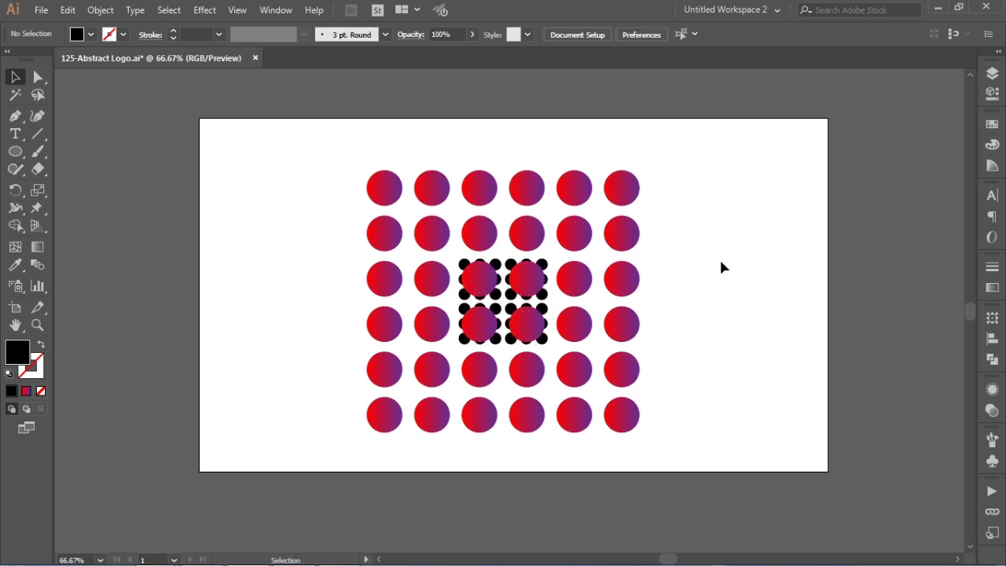
- Select both the gradient grid and the small black grid and make a blend between them
{"action": "left_click_drag", "start_coordinate": [289, 143], "coordinate": [682, 453]}
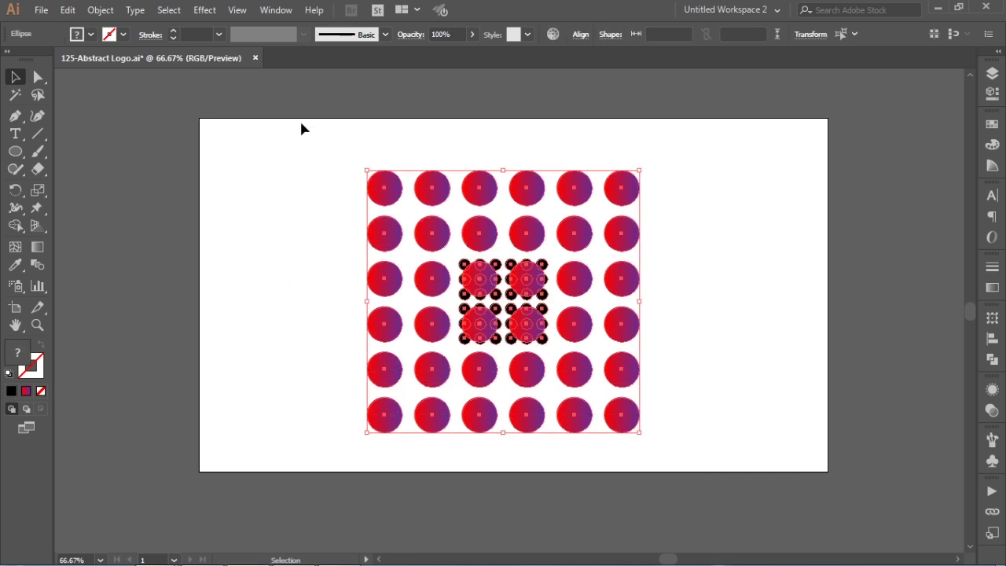
{"action": "left_click", "coordinate": [100, 10]}
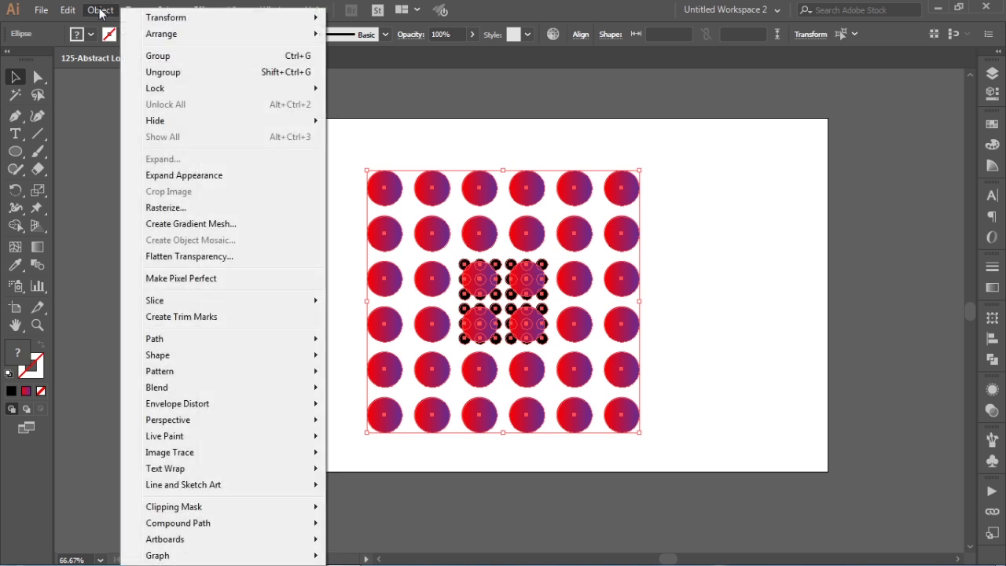
{"action": "mouse_move", "coordinate": [162, 389]}
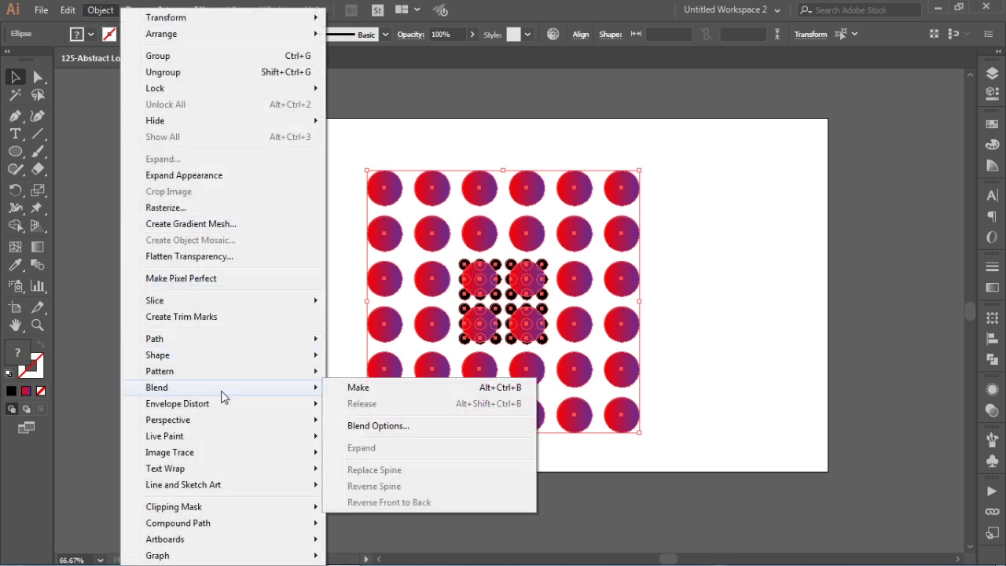
{"action": "left_click", "coordinate": [358, 388]}
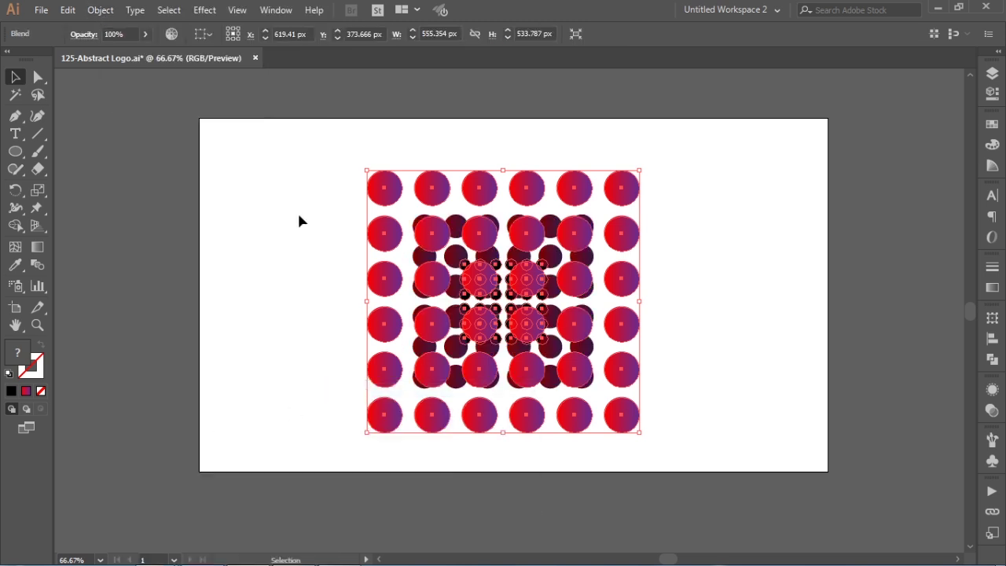
- Set the blend spacing to Specified Steps with 20 steps, preview it, apply it and deselect the artwork
{"action": "left_click", "coordinate": [100, 11]}
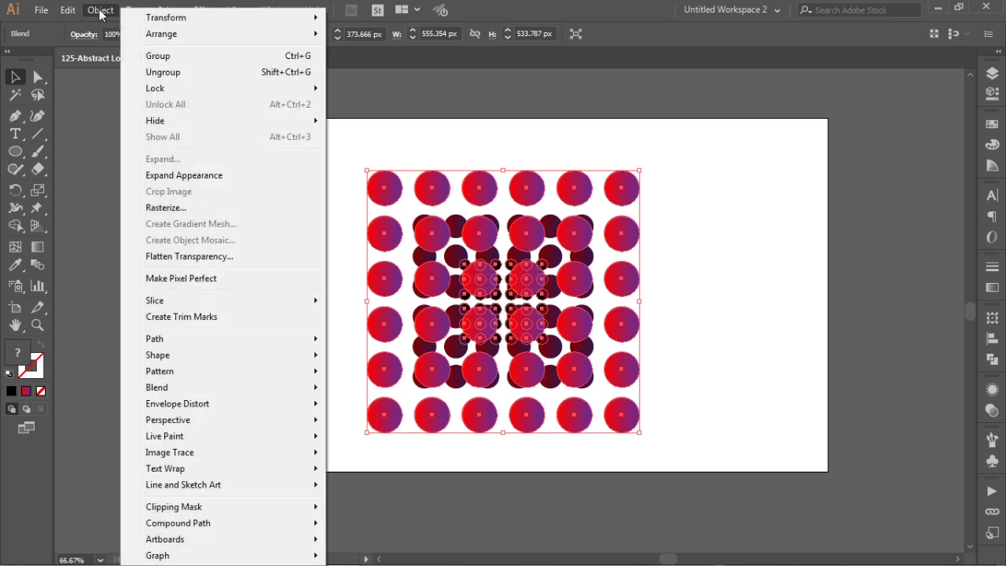
{"action": "mouse_move", "coordinate": [157, 387]}
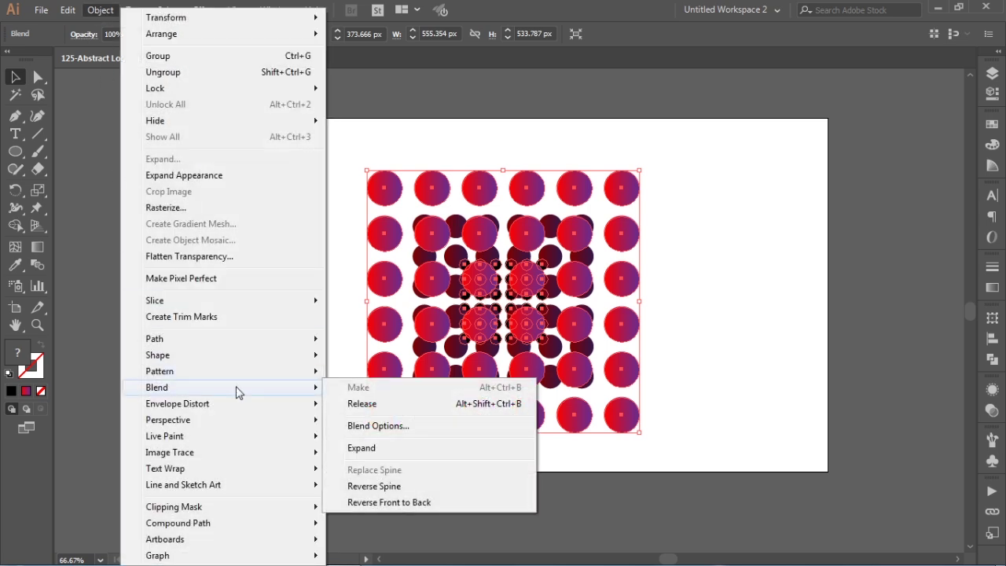
{"action": "left_click", "coordinate": [375, 426]}
{"action": "left_click_drag", "start_coordinate": [362, 139], "coordinate": [708, 175]}
{"action": "left_click", "coordinate": [715, 206]}
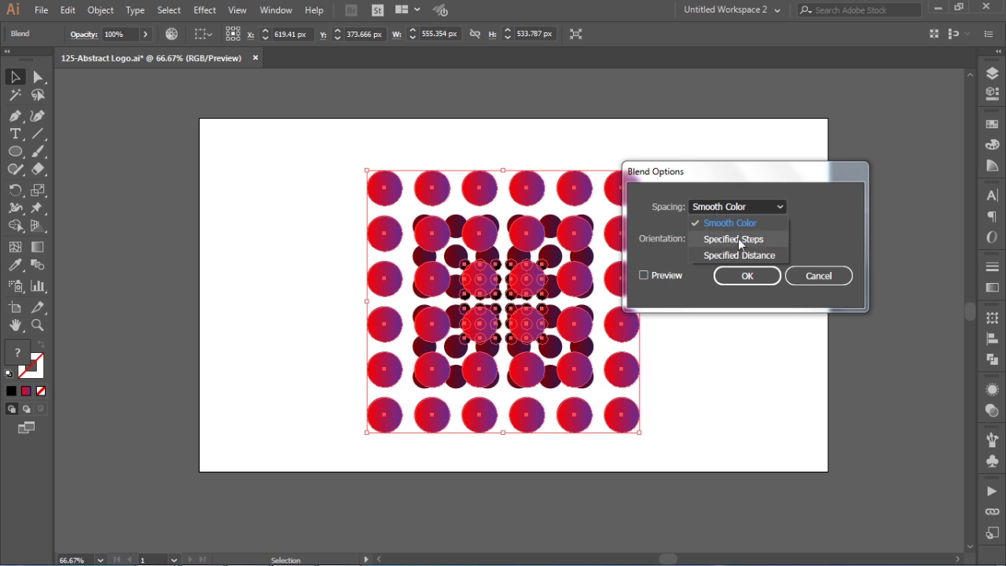
{"action": "left_click", "coordinate": [739, 241]}
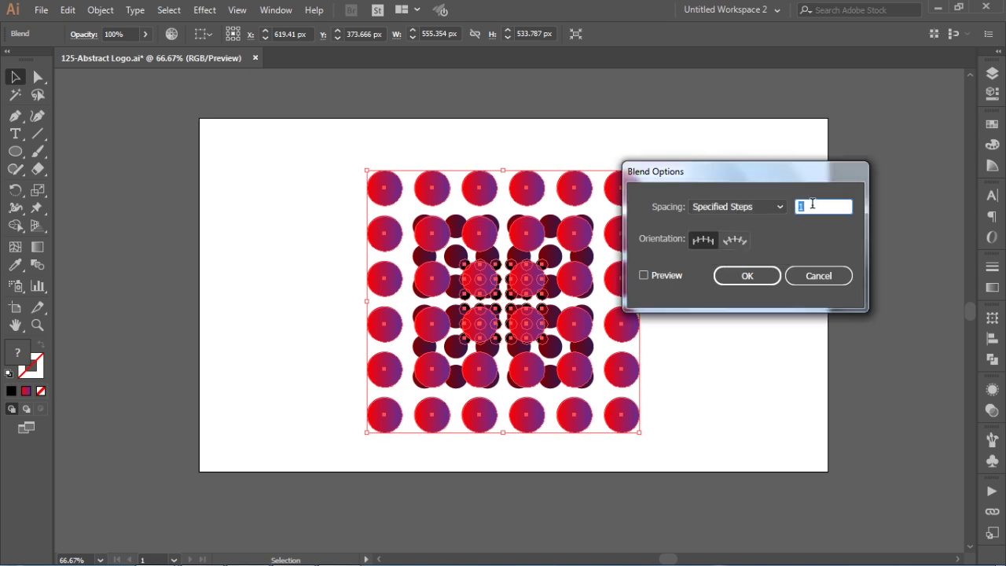
{"action": "type", "text": "20"}
{"action": "left_click", "coordinate": [645, 275]}
{"action": "left_click", "coordinate": [643, 275]}
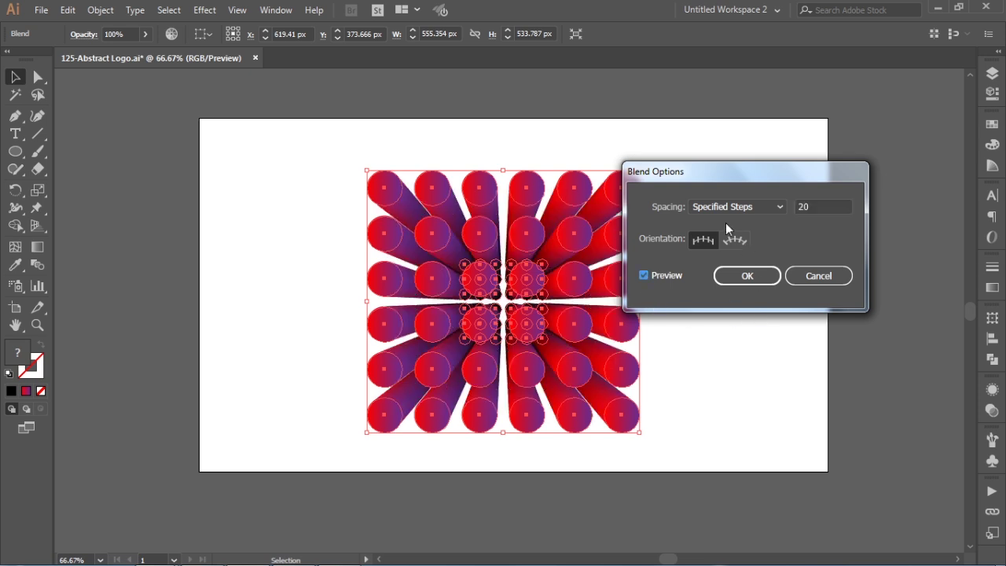
{"action": "left_click", "coordinate": [748, 281]}
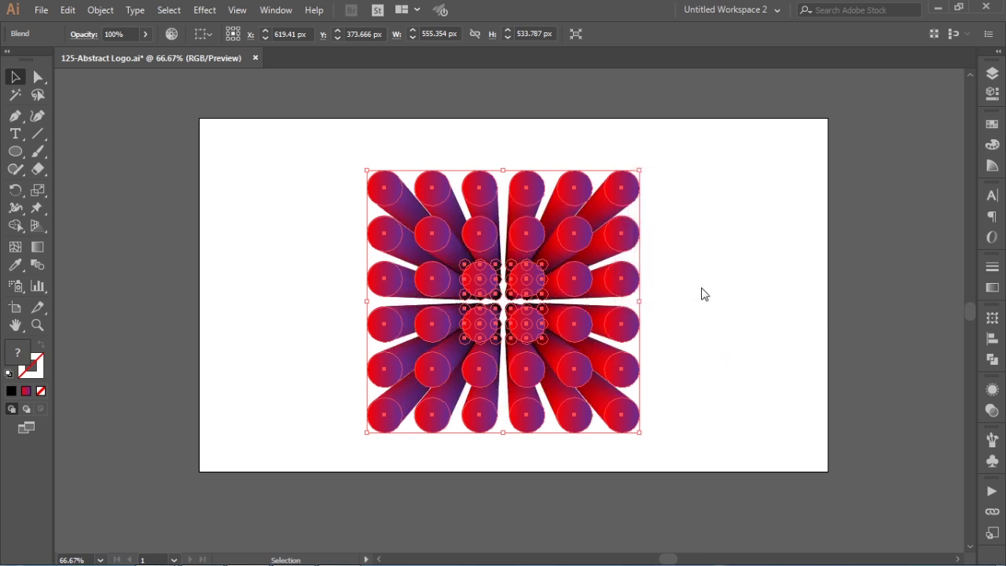
{"action": "left_click", "coordinate": [703, 293]}
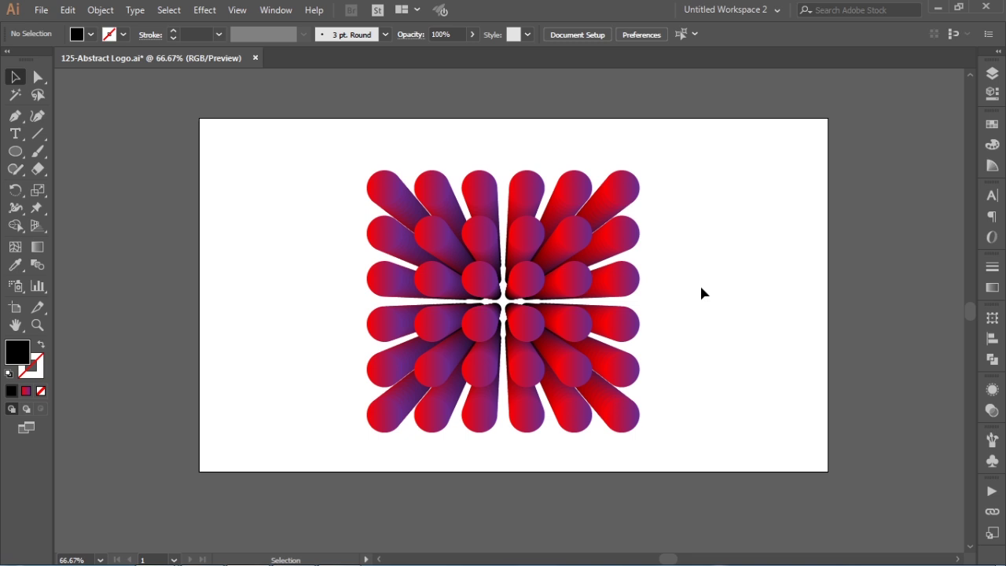
- Isolate the blend and select the small black circle group at its centre
{"action": "left_click", "coordinate": [500, 299]}
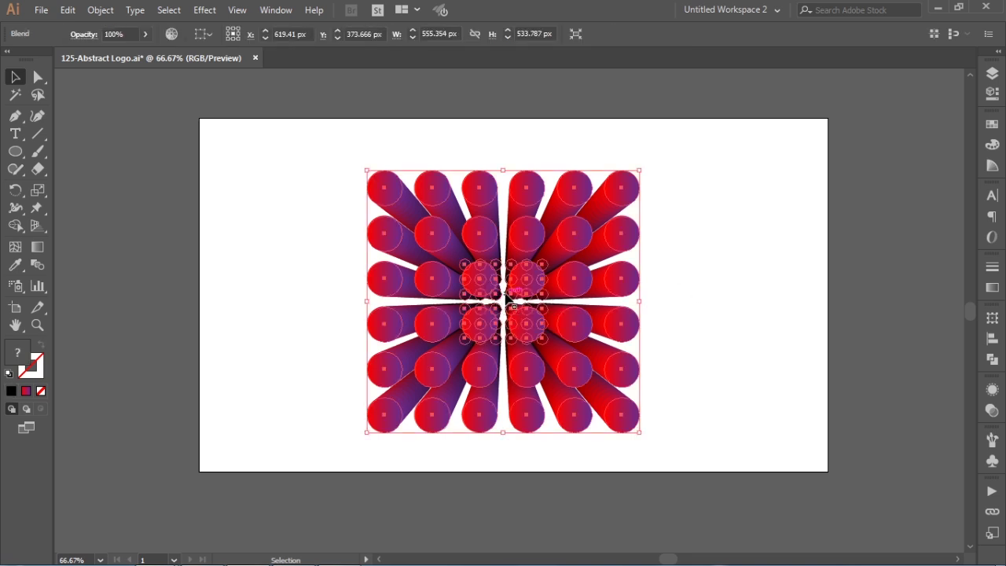
{"action": "right_click", "coordinate": [506, 296]}
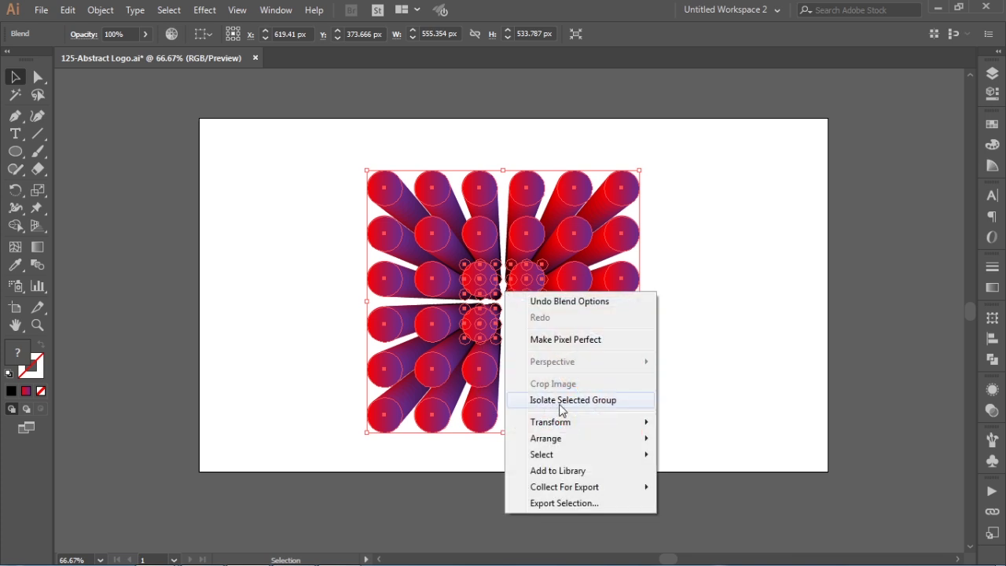
{"action": "left_click", "coordinate": [582, 401]}
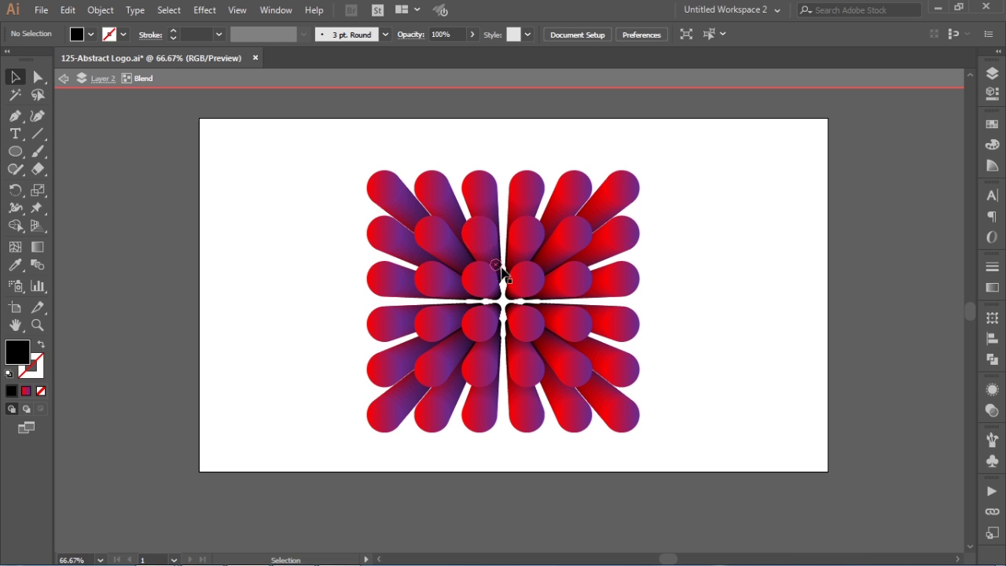
{"action": "left_click_drag", "start_coordinate": [516, 275], "coordinate": [490, 314]}
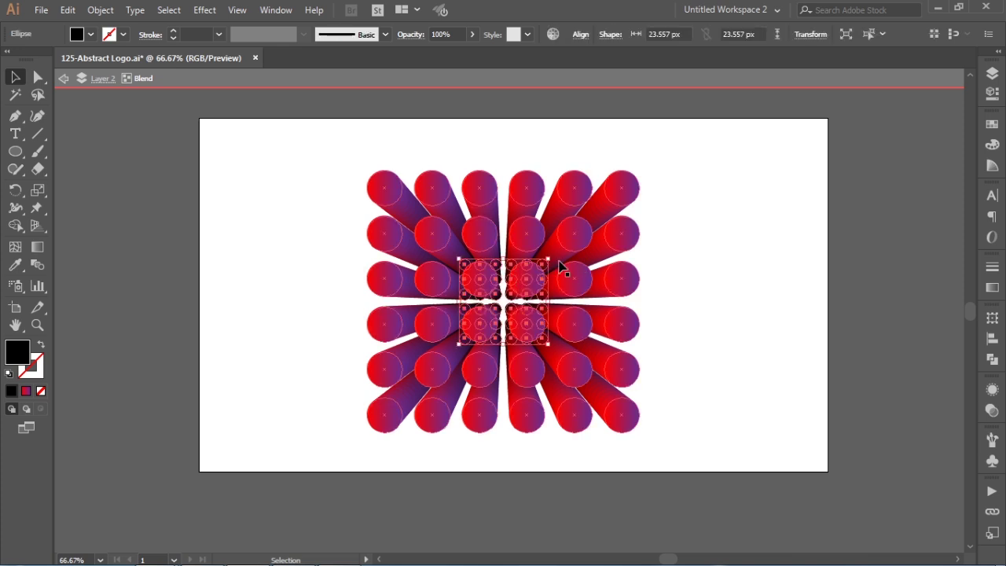
- Rotate the small black circle group clockwise inside the blend, deselect it and exit isolation mode
{"action": "left_click_drag", "start_coordinate": [555, 256], "coordinate": [564, 290]}
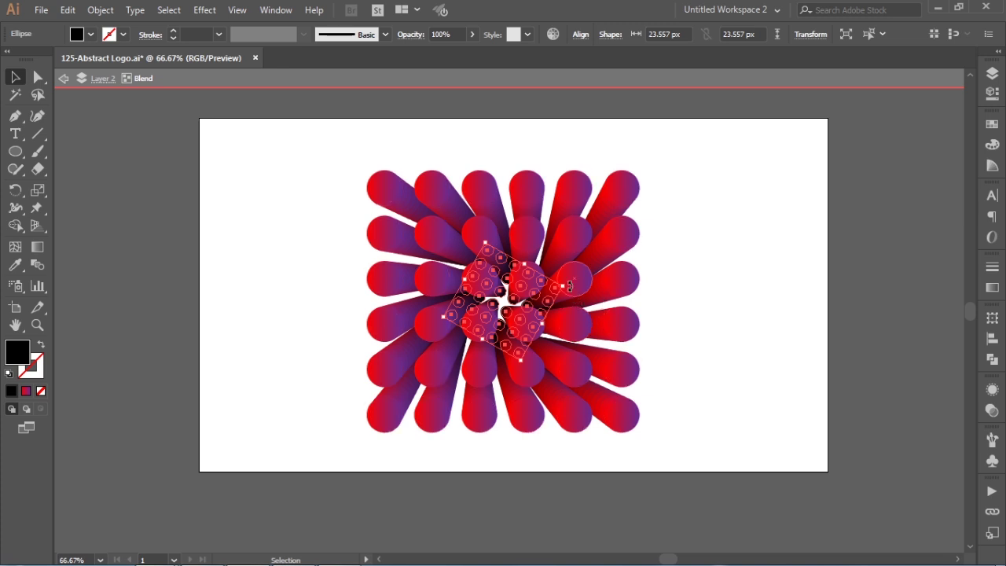
{"action": "left_click_drag", "start_coordinate": [569, 284], "coordinate": [690, 274]}
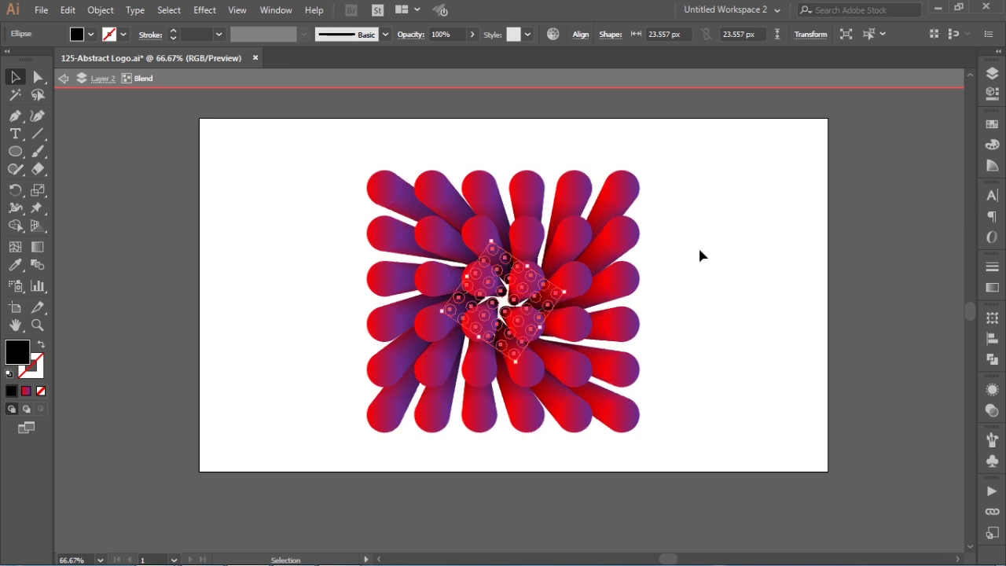
{"action": "left_click", "coordinate": [699, 254]}
{"action": "right_click", "coordinate": [686, 225]}
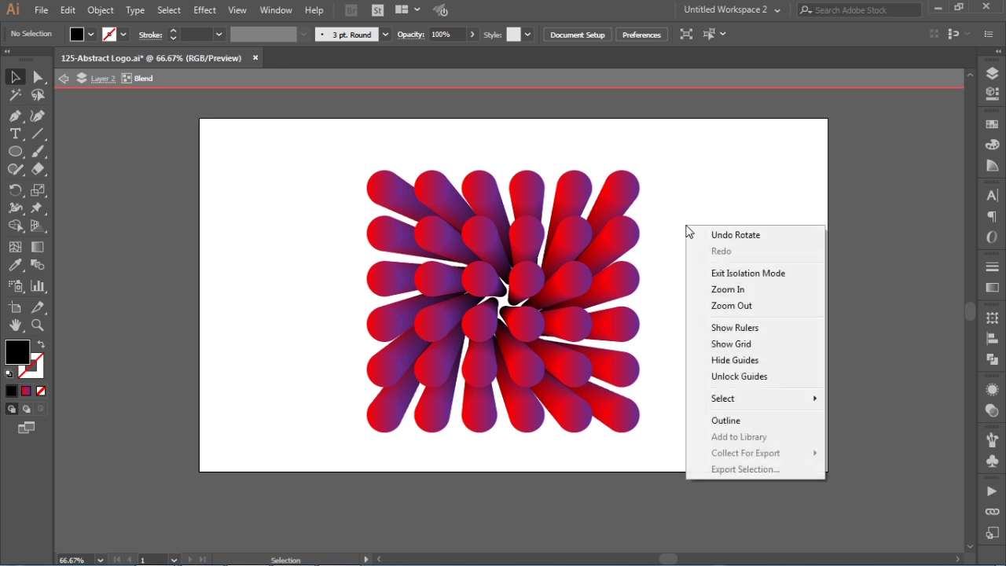
{"action": "left_click", "coordinate": [754, 280]}
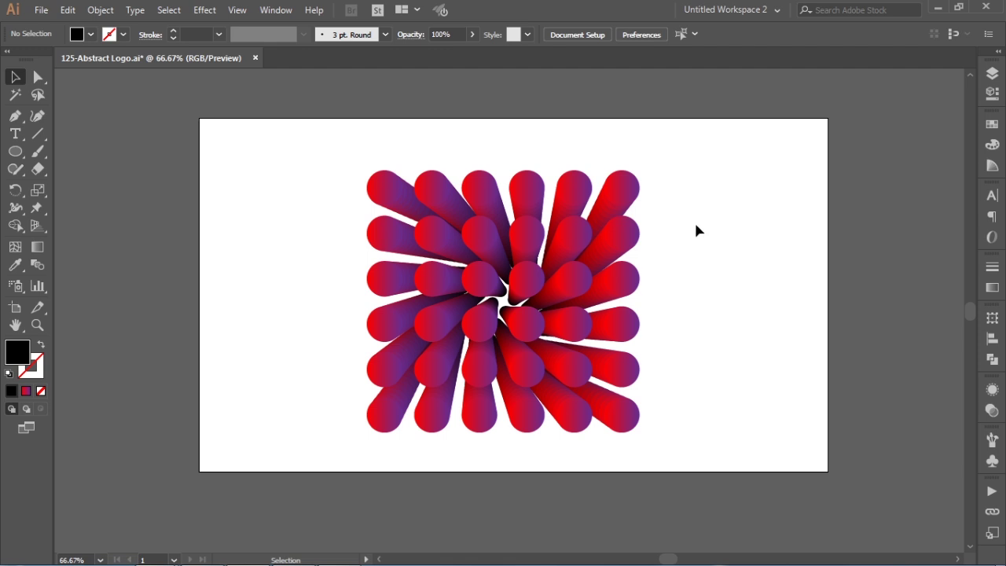
- Rotate the whole blend 45° clockwise so it stands as a diamond, and deselect it
{"action": "left_click", "coordinate": [483, 195]}
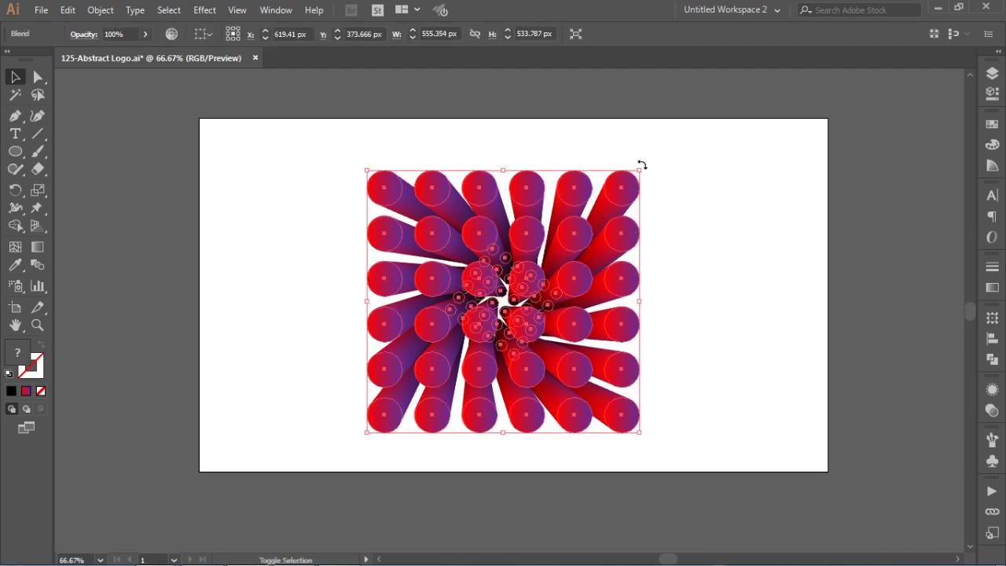
{"action": "left_click_drag", "start_coordinate": [641, 165], "coordinate": [738, 316]}
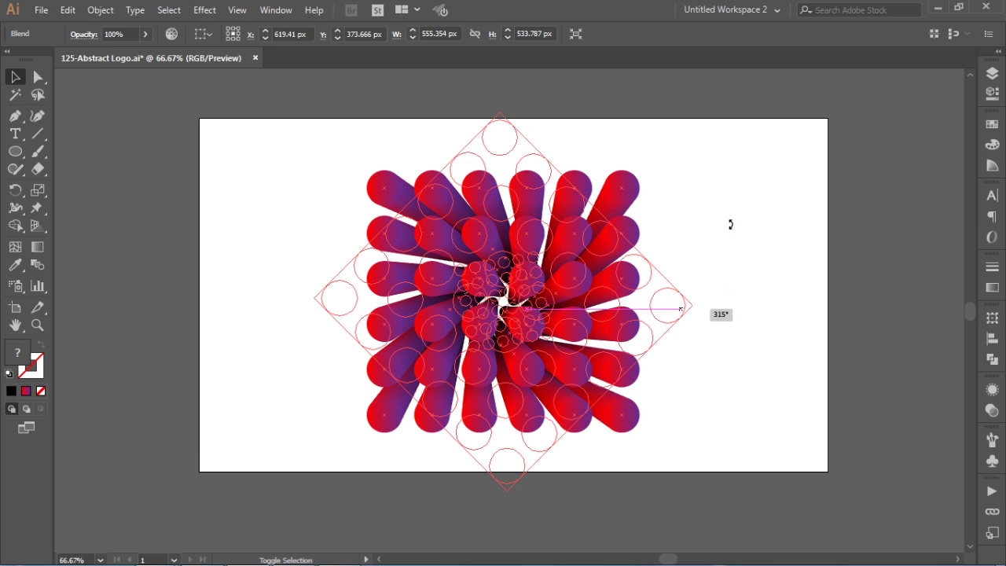
{"action": "left_click", "coordinate": [721, 209]}
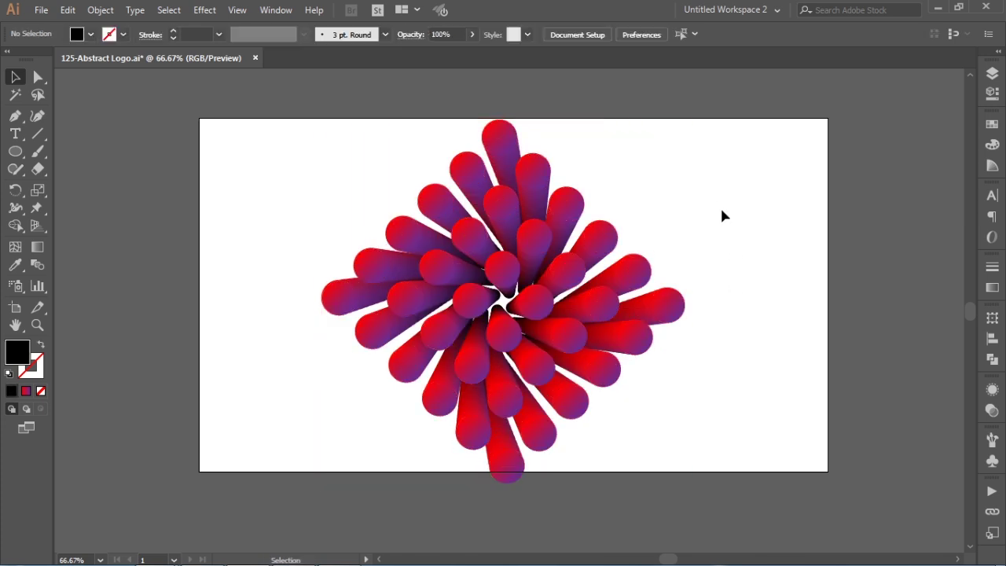
- Scale the blend proportionally about its centre to about 537 by 537 px and move it up about 12 px
{"action": "left_click", "coordinate": [509, 195]}
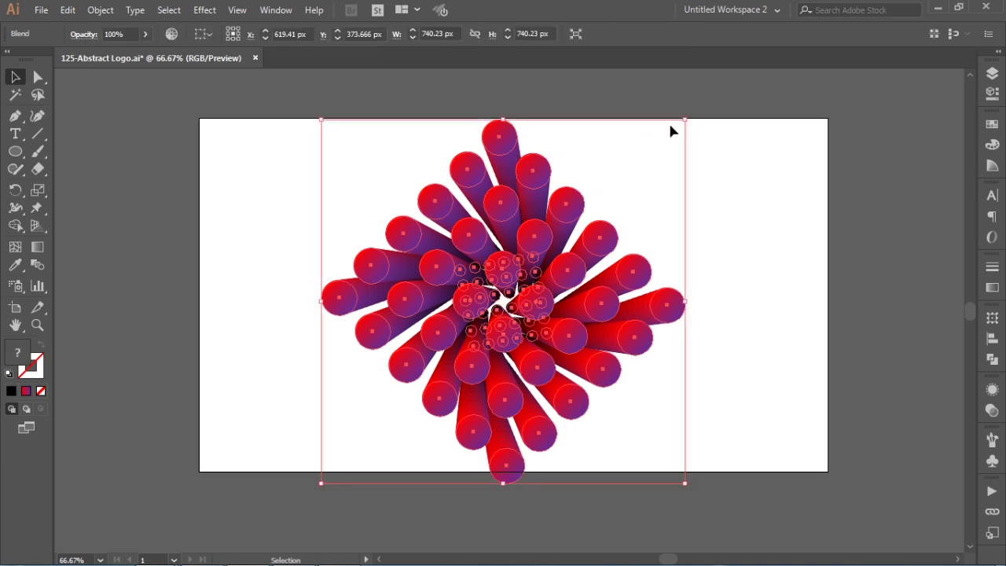
{"action": "left_click_drag", "start_coordinate": [685, 120], "coordinate": [653, 168]}
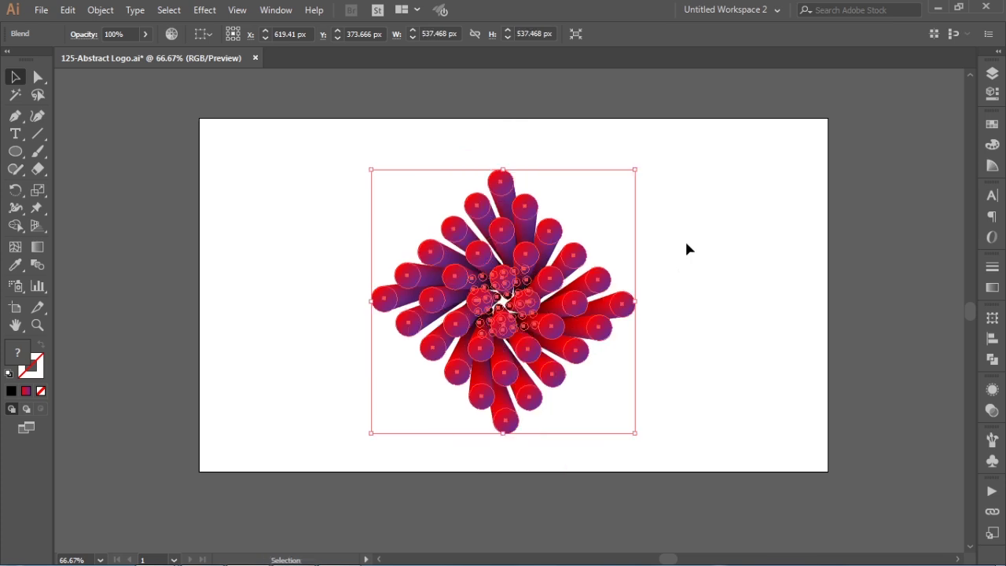
{"action": "left_click", "coordinate": [686, 243]}
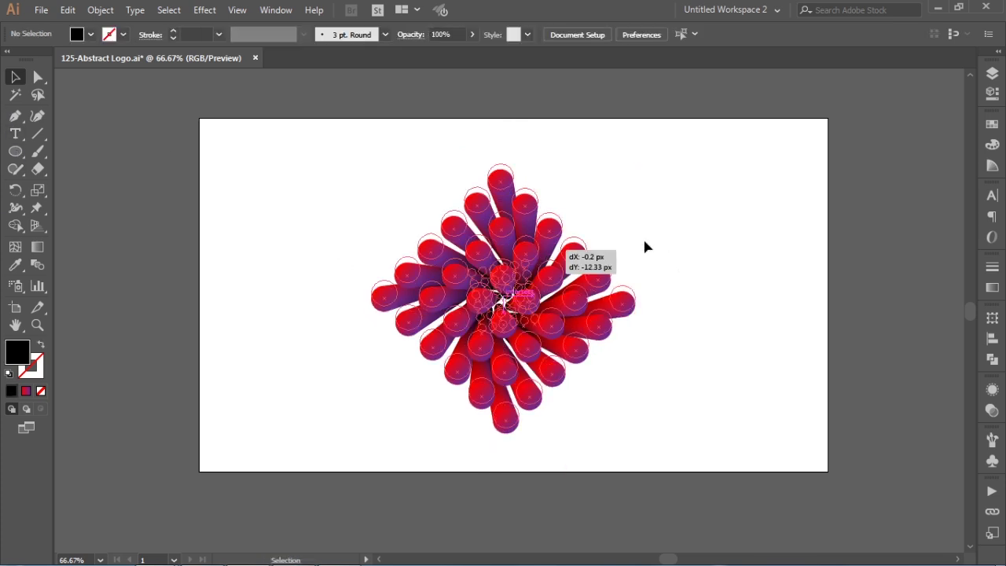
{"action": "left_click", "coordinate": [693, 232]}
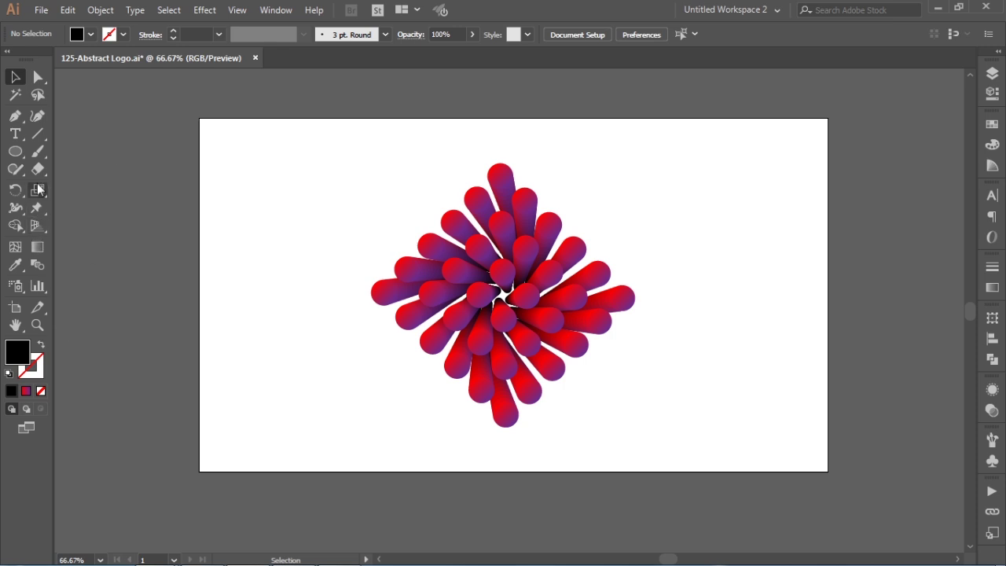
- Draw a black rectangle over the artboard and send it behind the blend as a background
{"action": "left_click", "coordinate": [16, 156]}
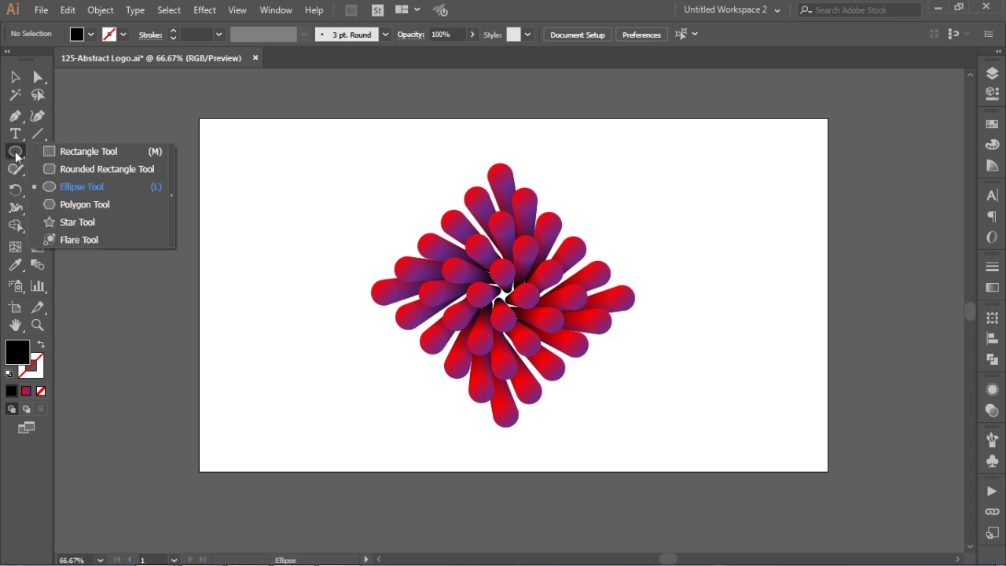
{"action": "left_click", "coordinate": [74, 153]}
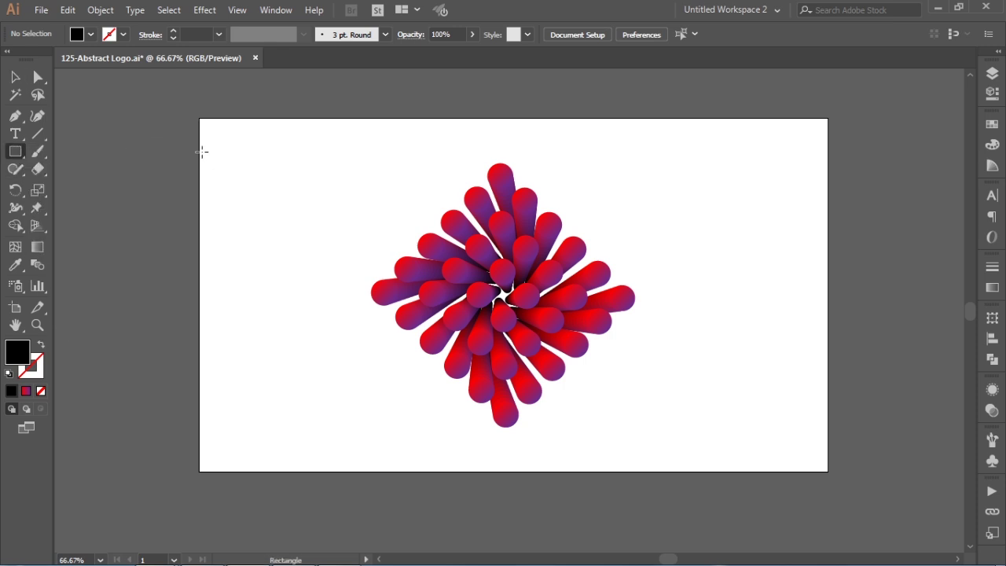
{"action": "left_click_drag", "start_coordinate": [199, 118], "coordinate": [828, 470]}
{"action": "key", "text": "v"}
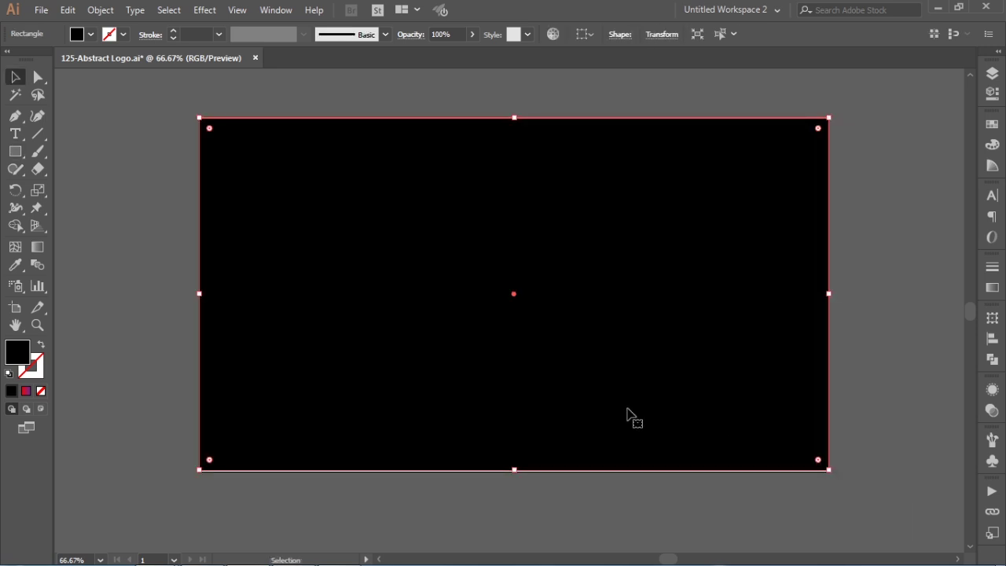
{"action": "key", "text": "ctrl+shift+bracketleft"}
{"action": "left_click", "coordinate": [875, 370]}
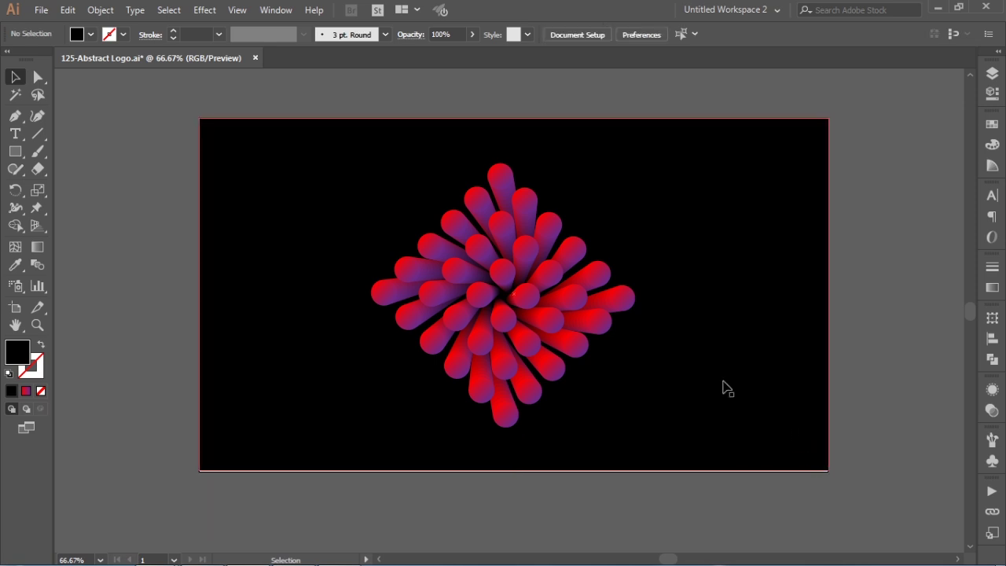
- Extend the background rectangle's lower edge to the artboard's bottom border and deselect it
{"action": "left_click", "coordinate": [505, 469]}
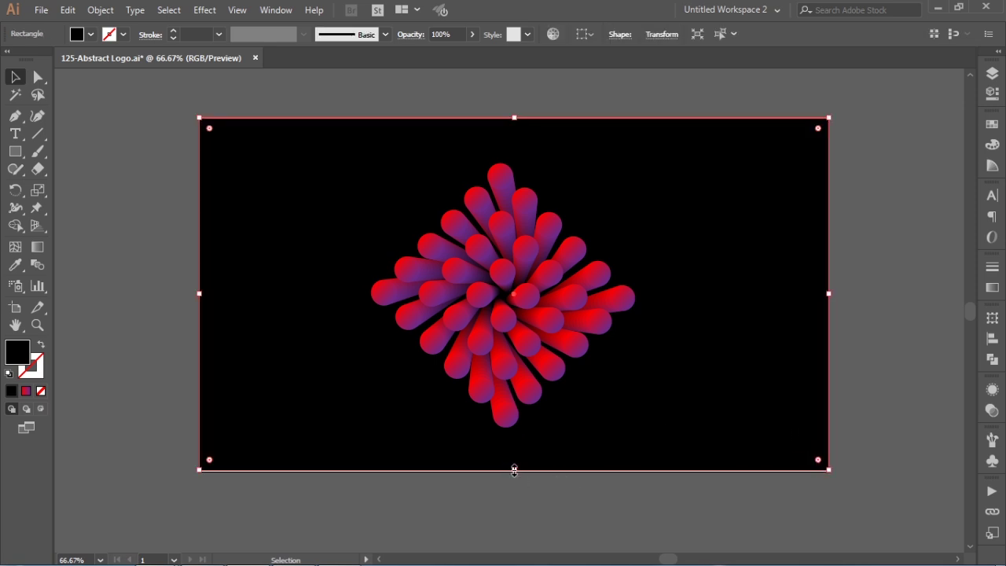
{"action": "left_click_drag", "start_coordinate": [514, 470], "coordinate": [514, 471]}
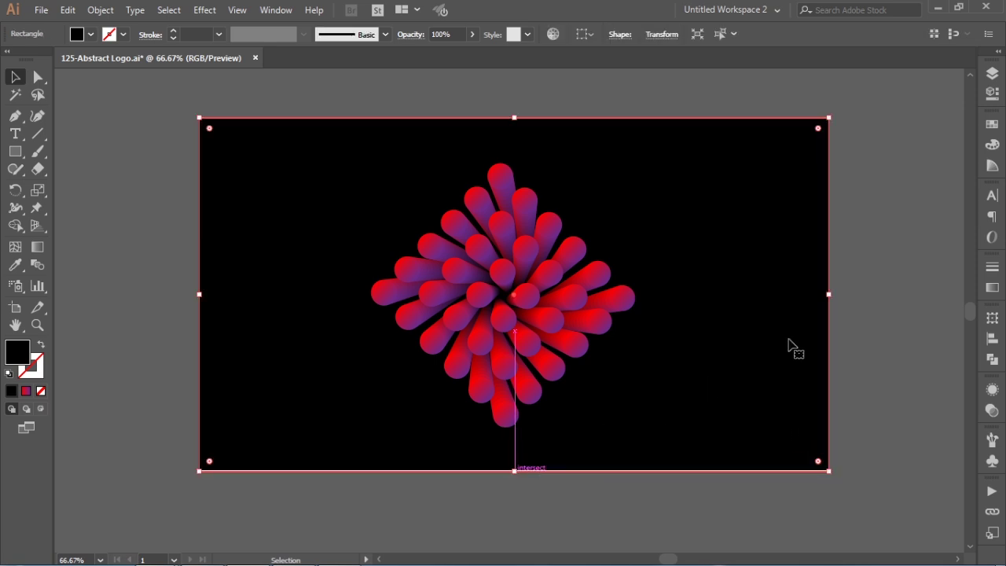
{"action": "left_click", "coordinate": [858, 303]}
- Set the blend's spacing to 30 specified steps with preview on, apply it and deselect everything
{"action": "left_click_drag", "start_coordinate": [328, 150], "coordinate": [689, 454]}
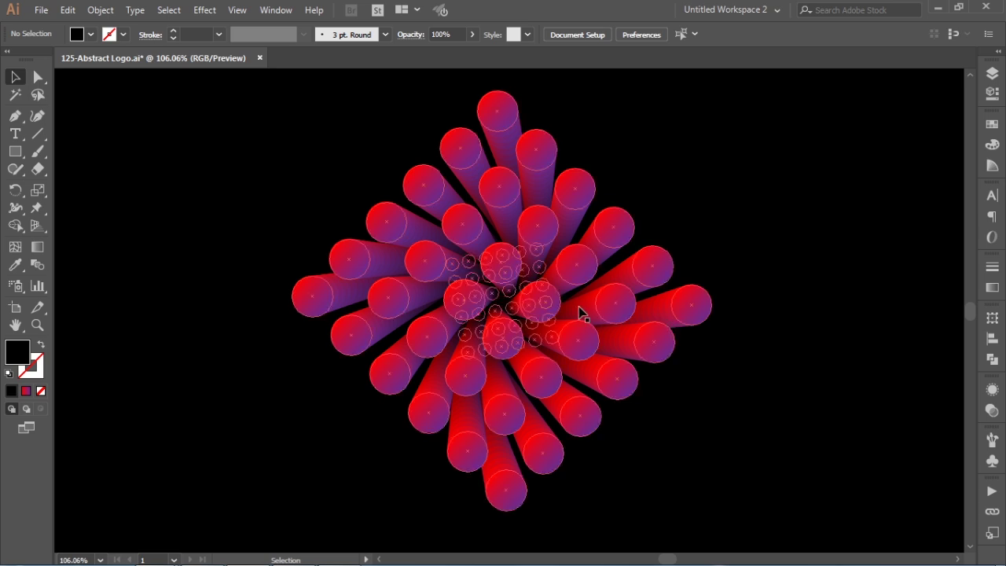
{"action": "left_click", "coordinate": [507, 287]}
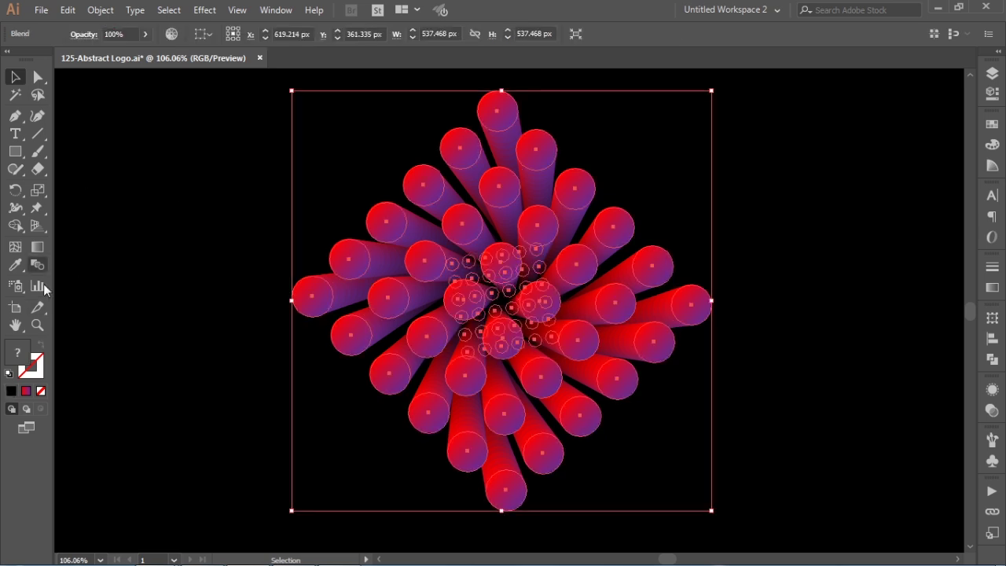
{"action": "left_click", "coordinate": [94, 13]}
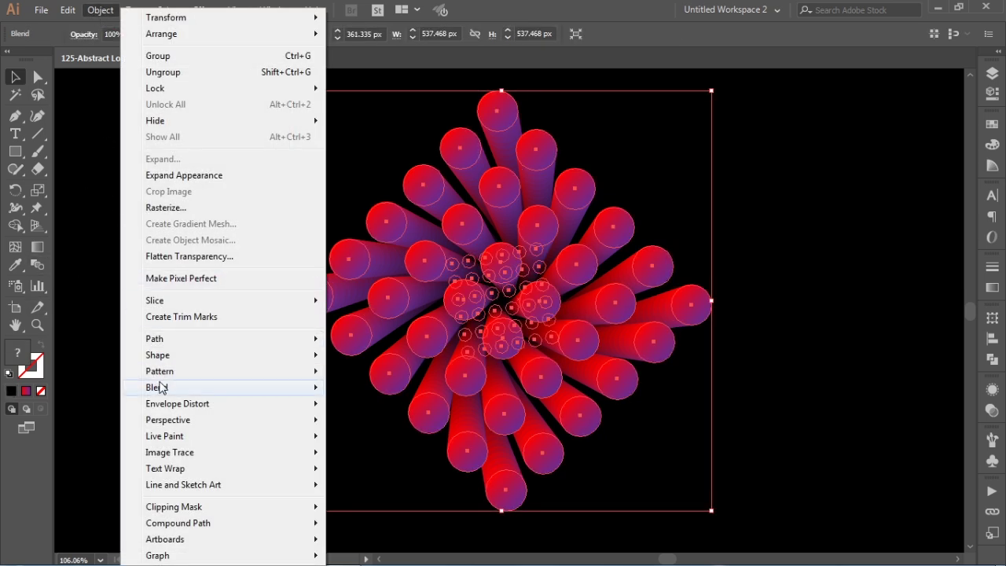
{"action": "mouse_move", "coordinate": [161, 388]}
{"action": "left_click", "coordinate": [396, 426]}
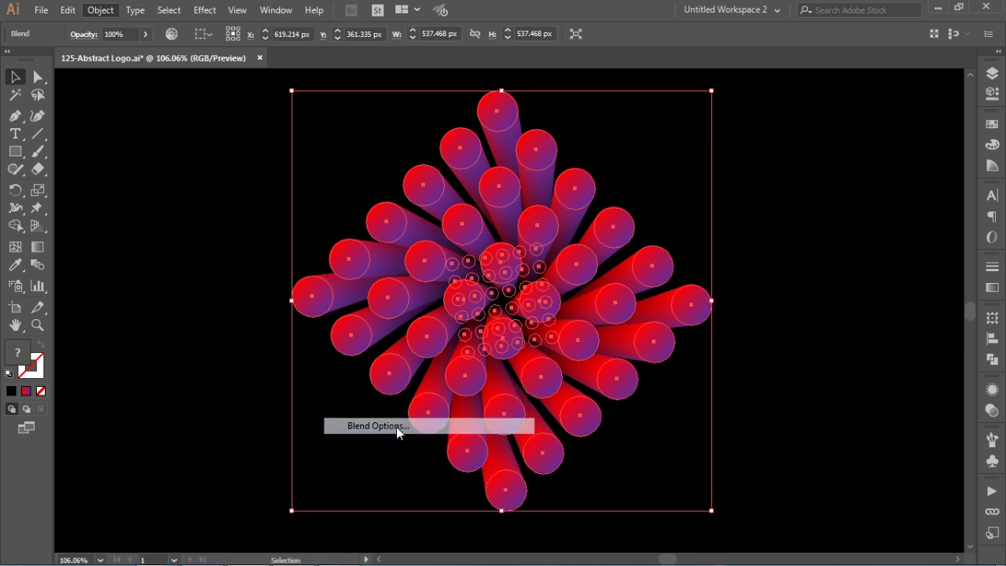
{"action": "left_click", "coordinate": [643, 275]}
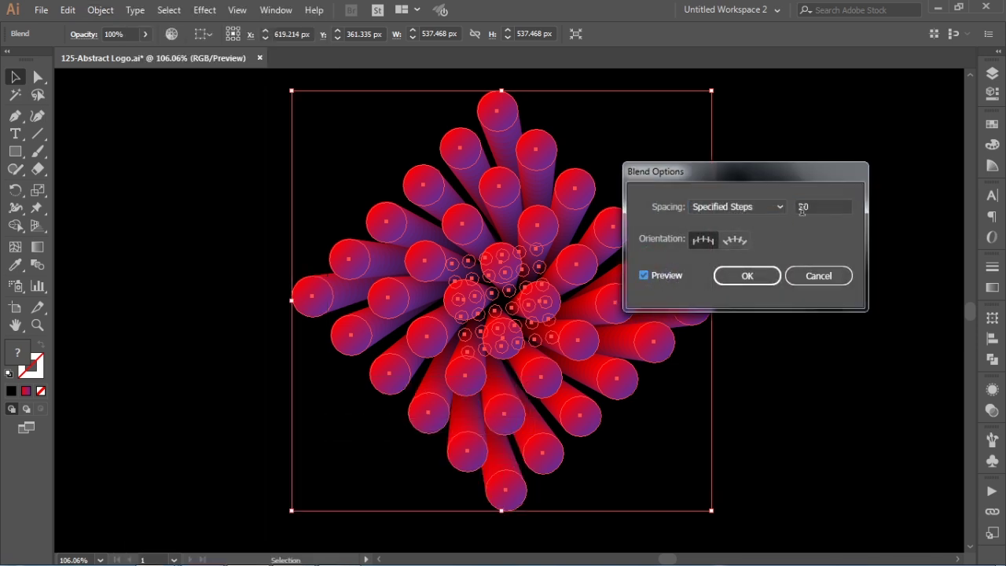
{"action": "left_click", "coordinate": [793, 213]}
{"action": "type", "text": "30"}
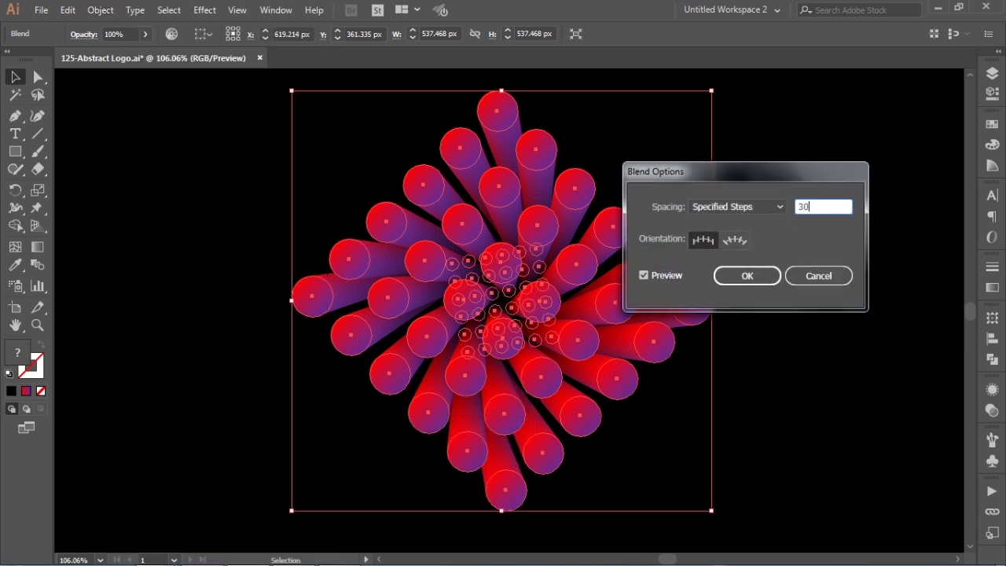
{"action": "left_click", "coordinate": [844, 241]}
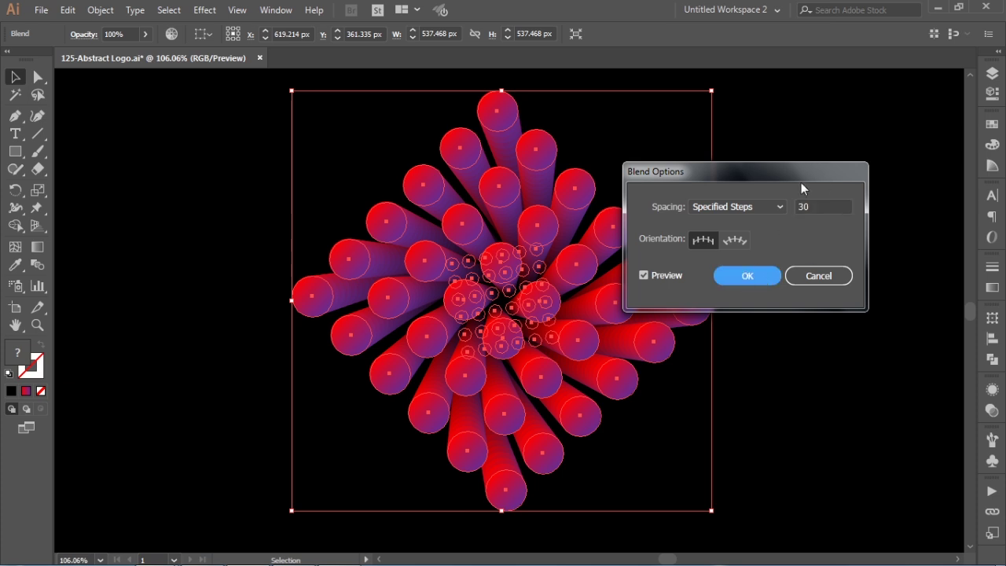
{"action": "key", "text": "Return"}
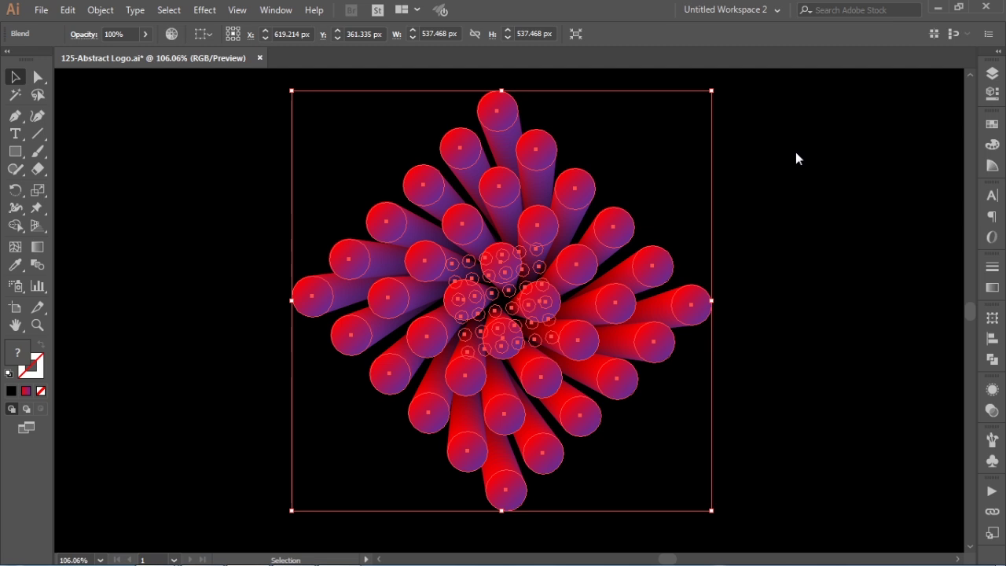
{"action": "left_click", "coordinate": [799, 161]}
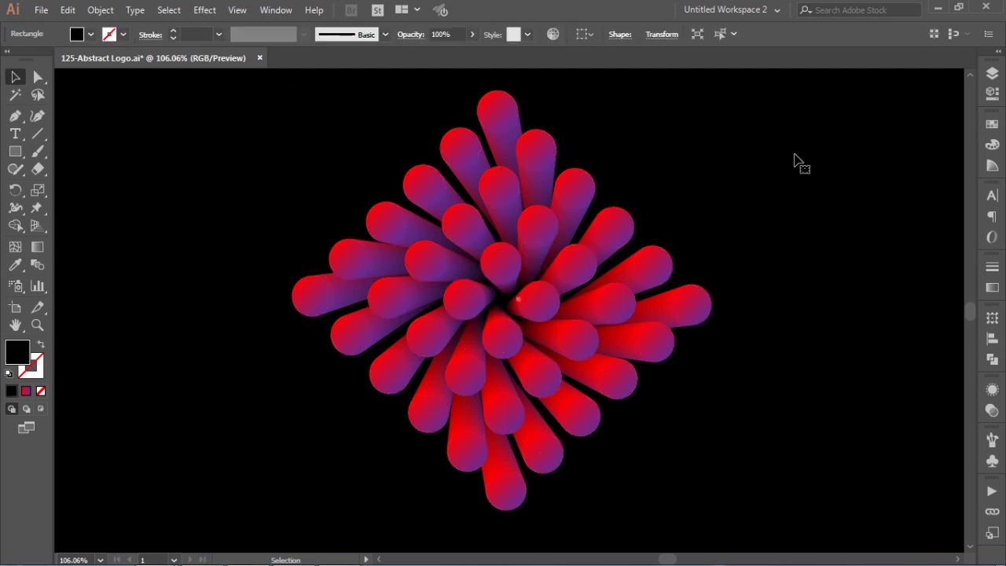
{"action": "left_click", "coordinate": [794, 161]}
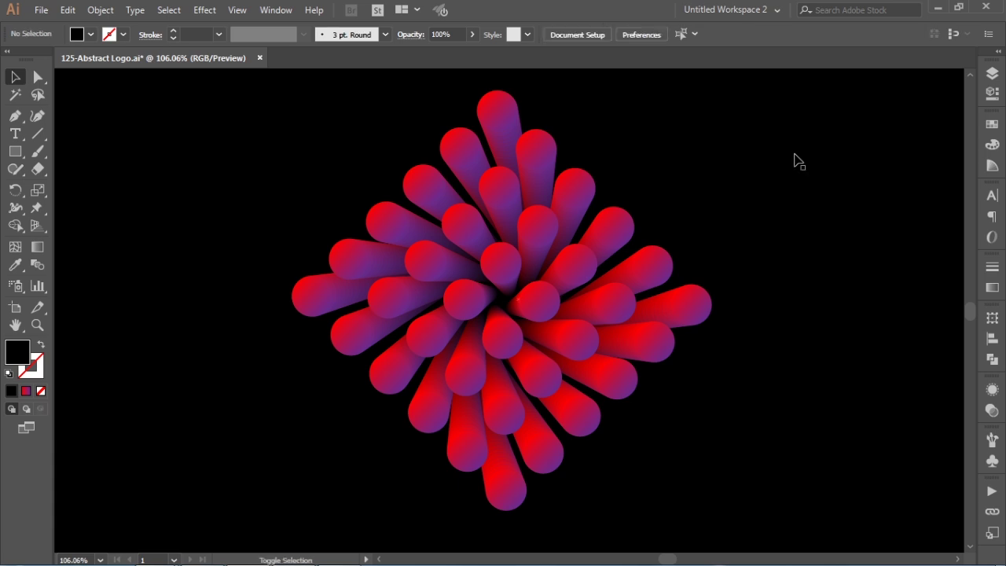